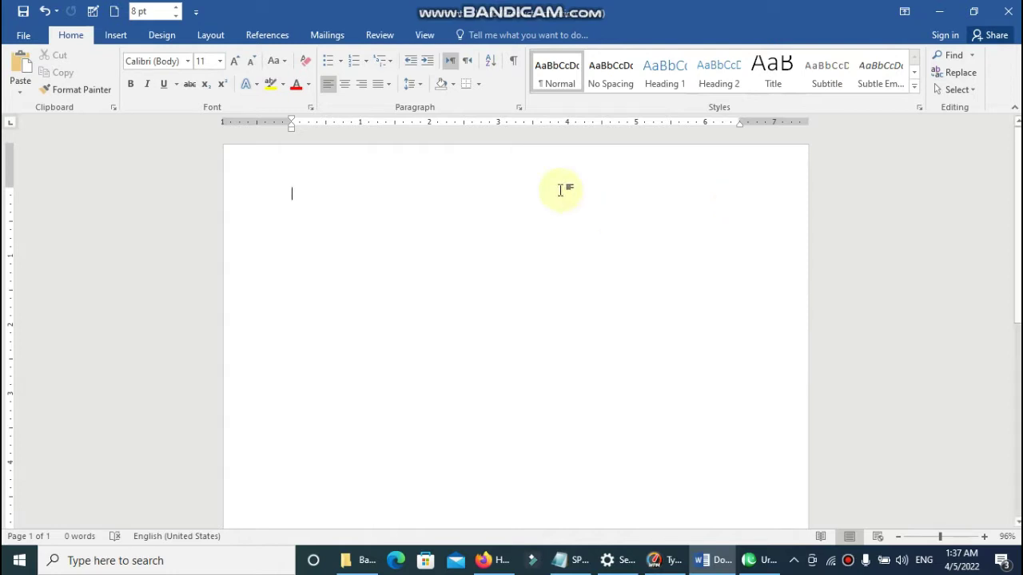
# Step: Switch the blank document's ribbon to the Insert commands
pyautogui.click(116, 35)
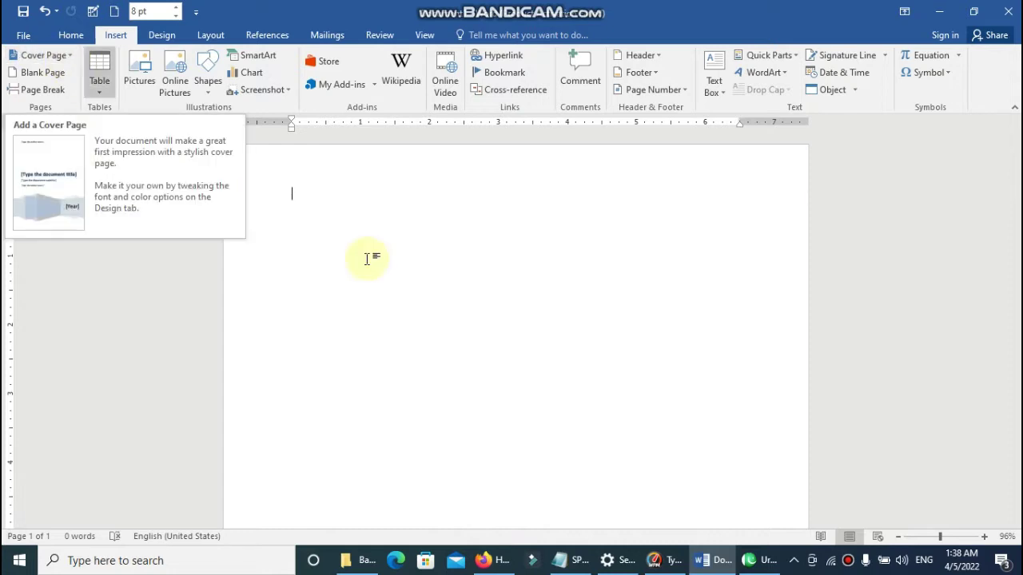
pyautogui.click(70, 35)
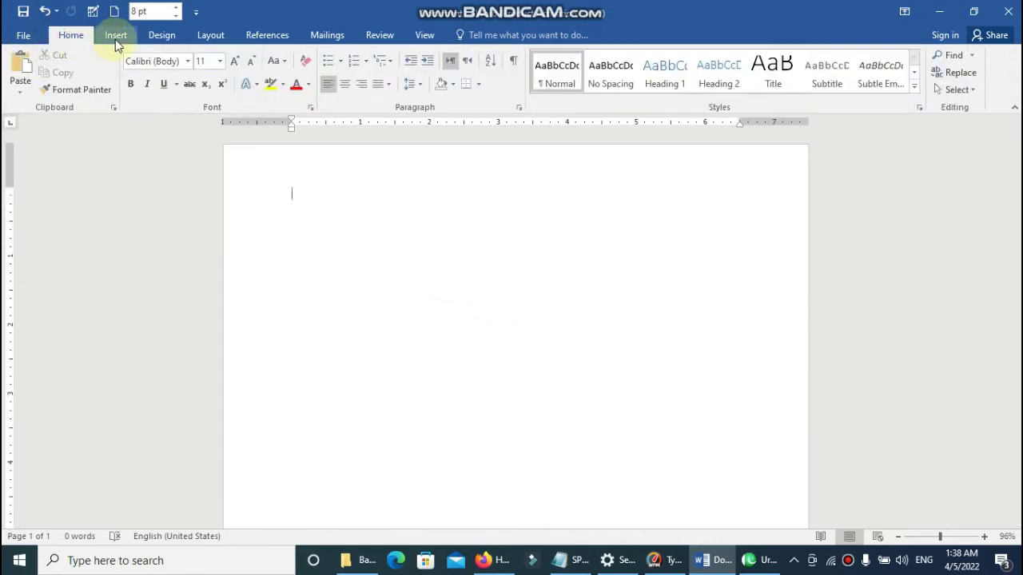
pyautogui.hotkey('alt', 'n')
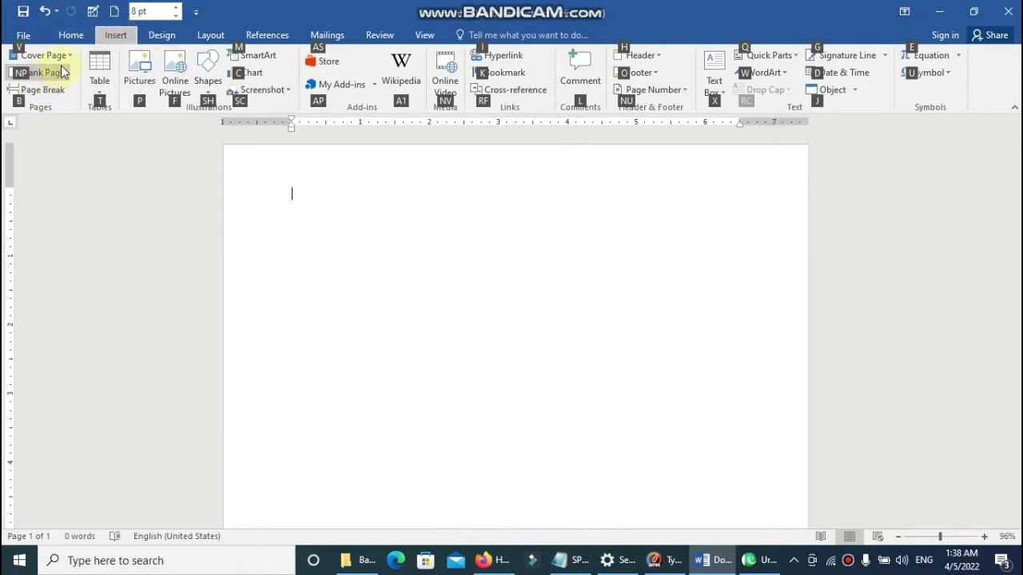
pyautogui.press('v')
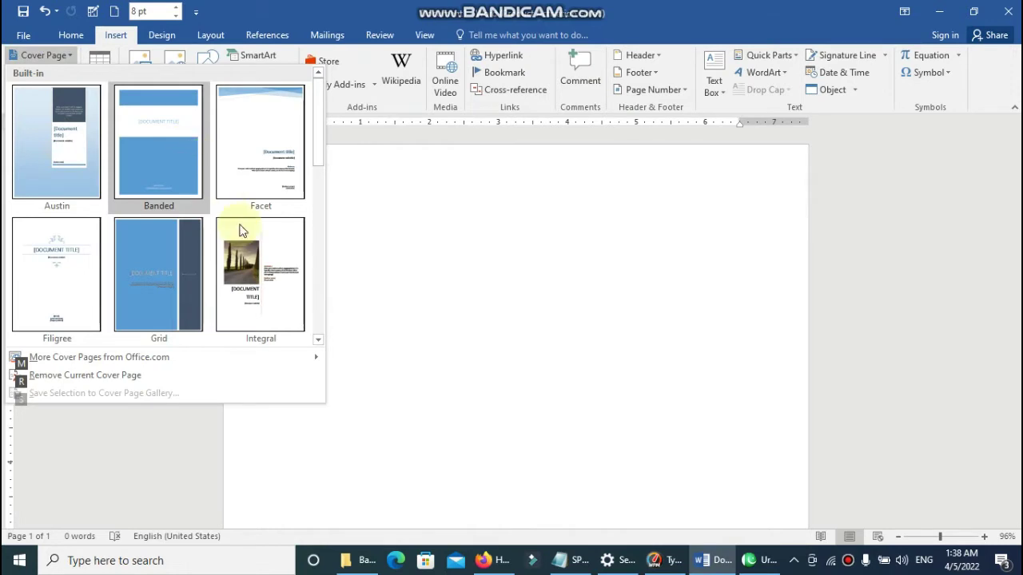
pyautogui.moveTo(319, 124)
pyautogui.mouseDown()
pyautogui.moveTo(327, 190)
pyautogui.moveTo(315, 280)
pyautogui.moveTo(327, 157)
pyautogui.mouseUp()
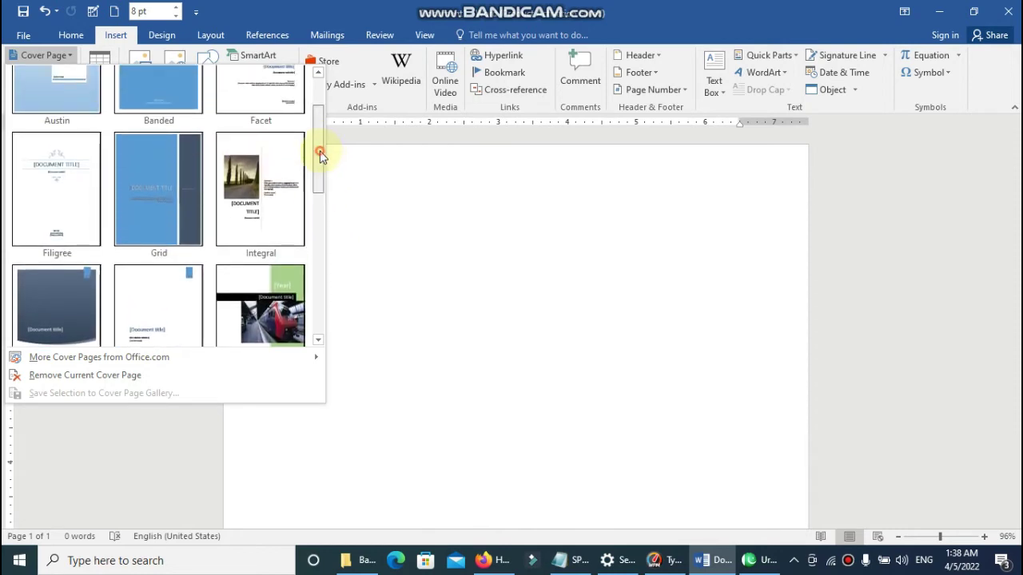
pyautogui.moveTo(325, 158); pyautogui.dragTo(323, 185)
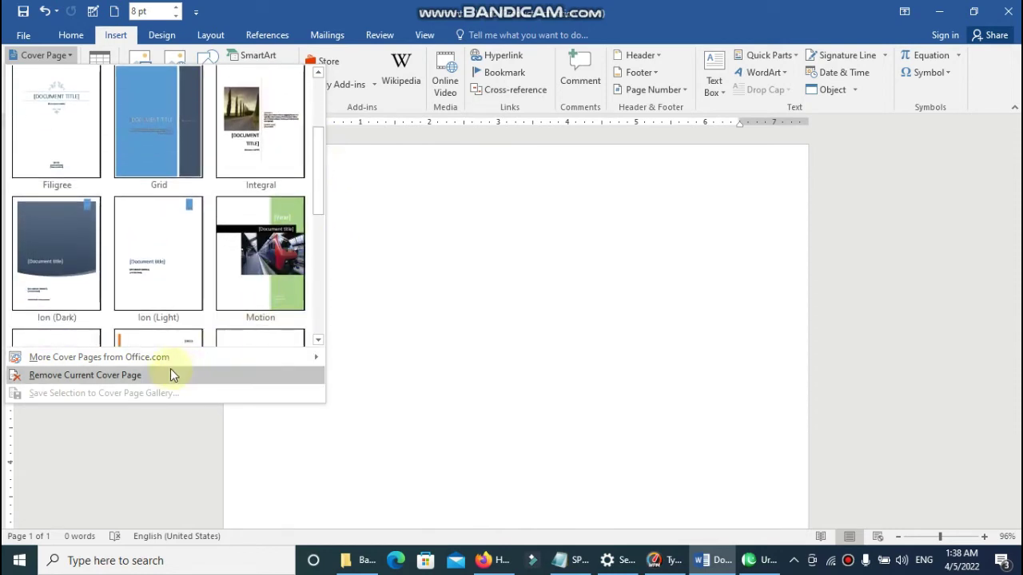
pyautogui.moveTo(145, 361)
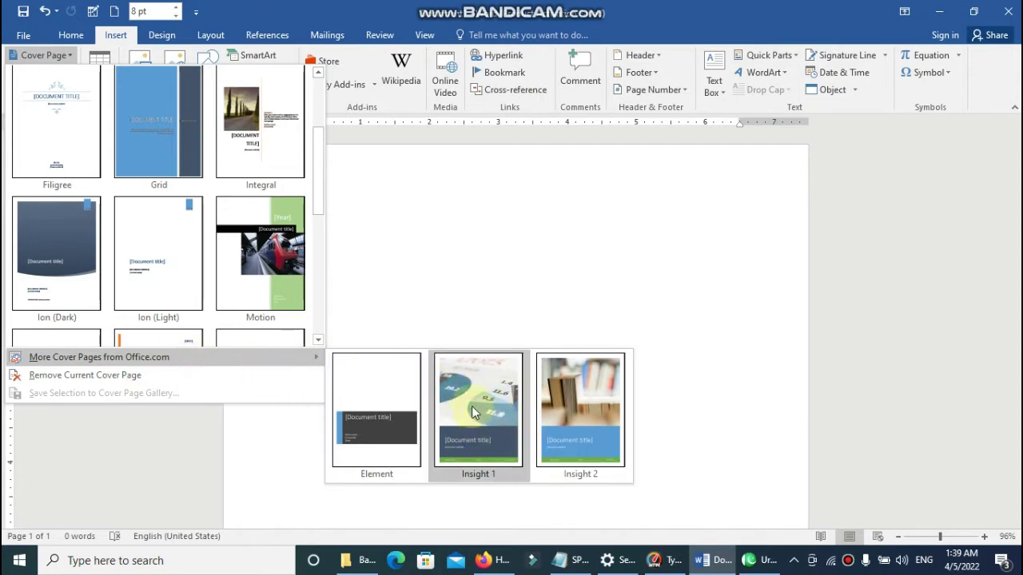
pyautogui.click(317, 166)
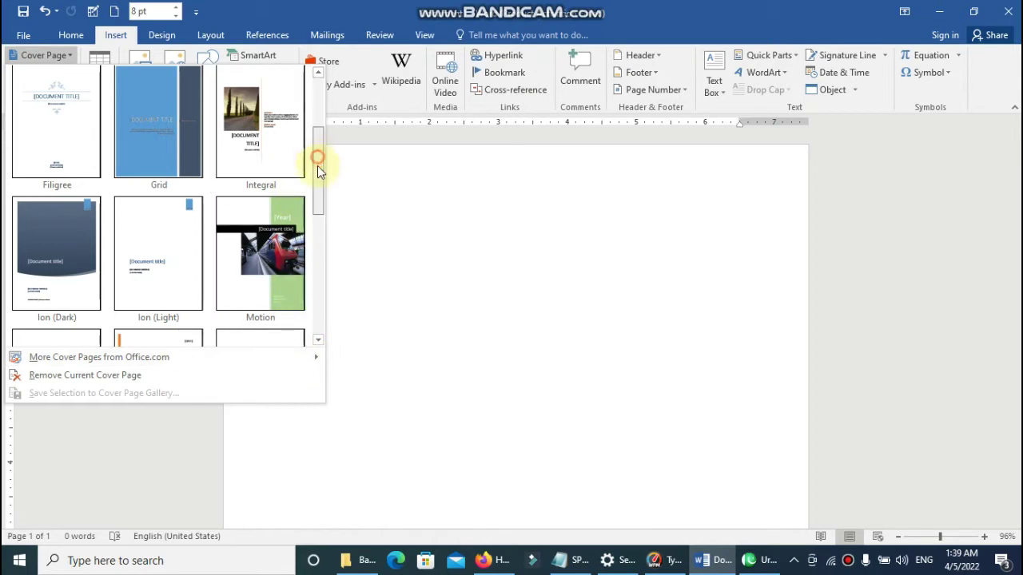
pyautogui.moveTo(317, 165); pyautogui.dragTo(322, 148)
pyautogui.click(386, 246)
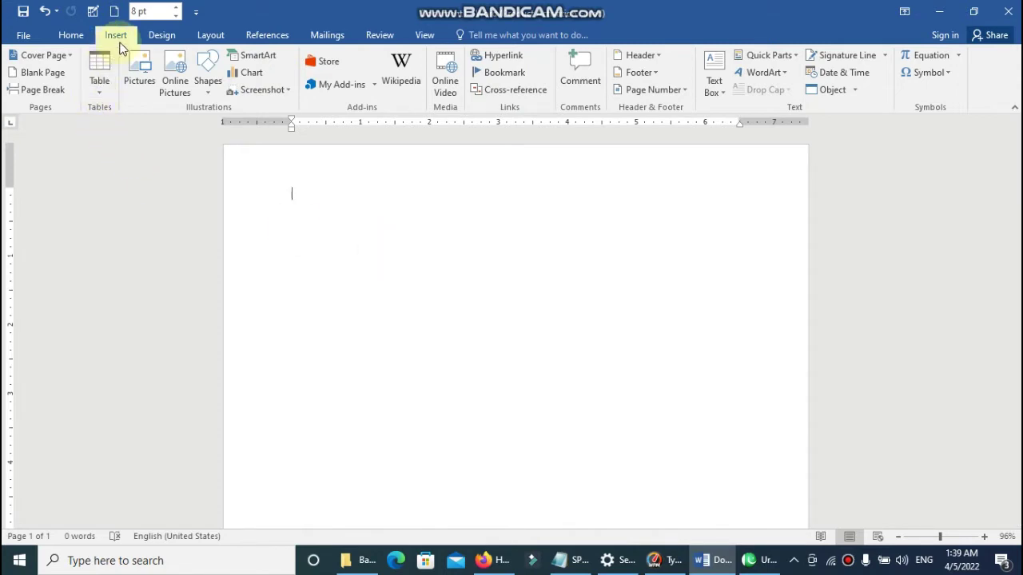
# Step: Draw a rectangle across the top of the page, stretched to 8.3" wide
pyautogui.click(207, 68)
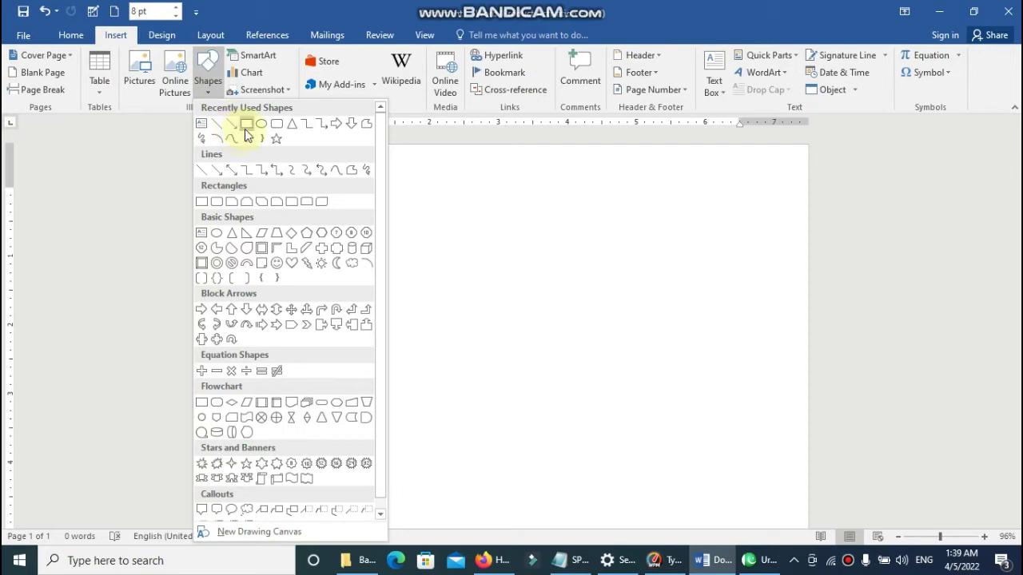
pyautogui.click(246, 126)
pyautogui.moveTo(243, 150)
pyautogui.mouseDown()
pyautogui.moveTo(613, 203)
pyautogui.moveTo(804, 350)
pyautogui.mouseUp()
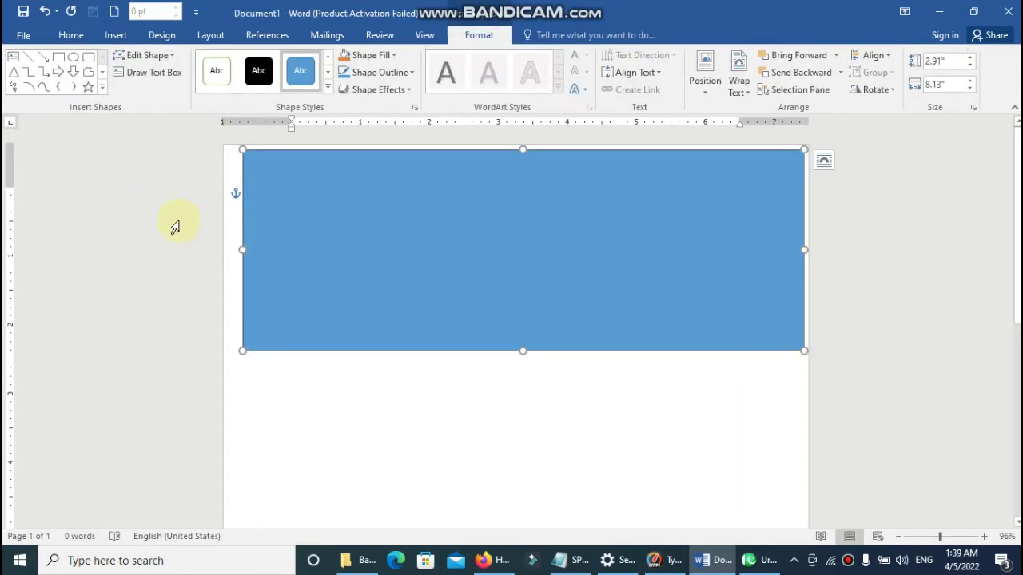
pyautogui.moveTo(243, 250); pyautogui.dragTo(231, 249)
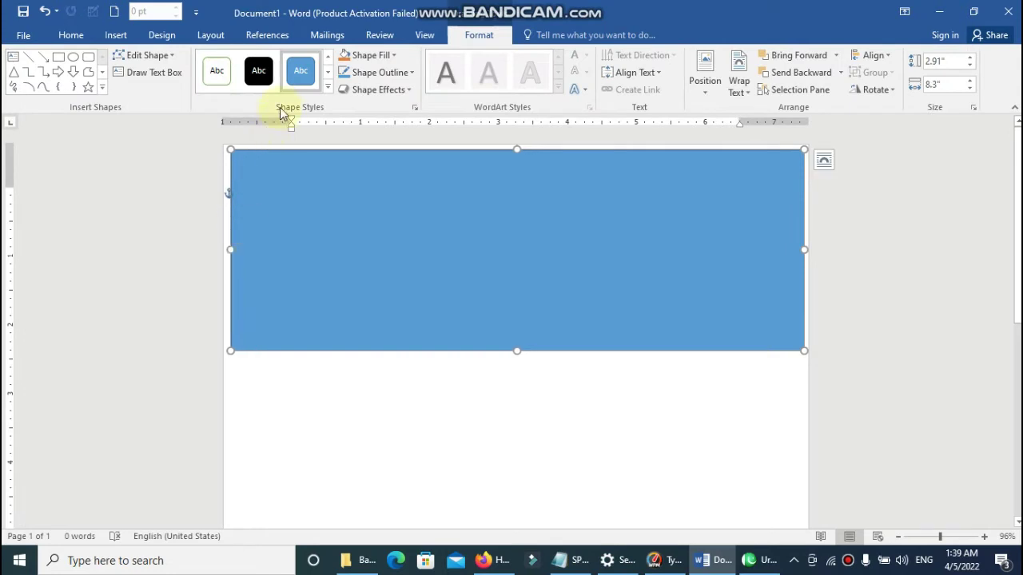
# Step: Apply the orange shape style to the rectangle
pyautogui.click(328, 89)
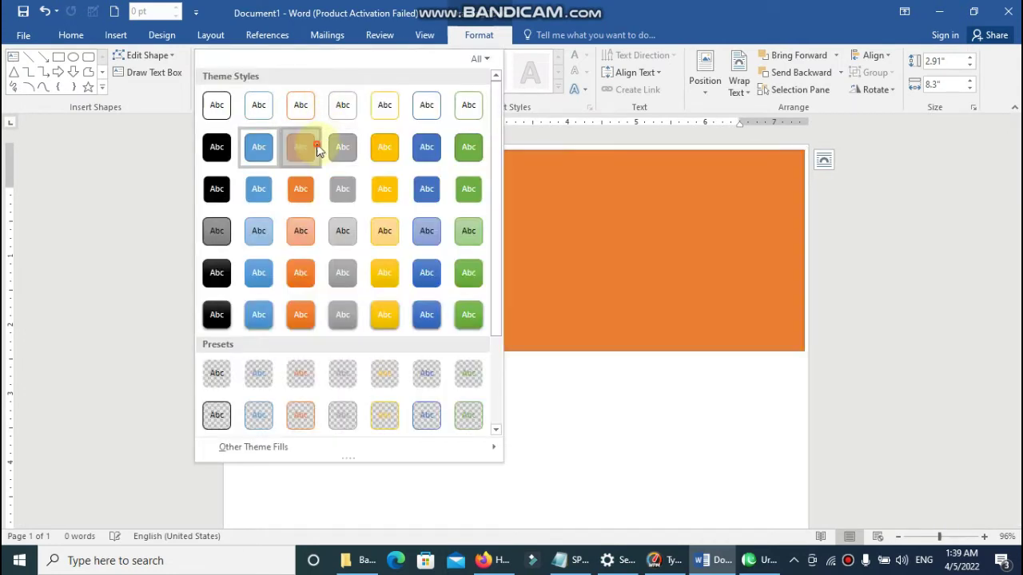
pyautogui.click(317, 149)
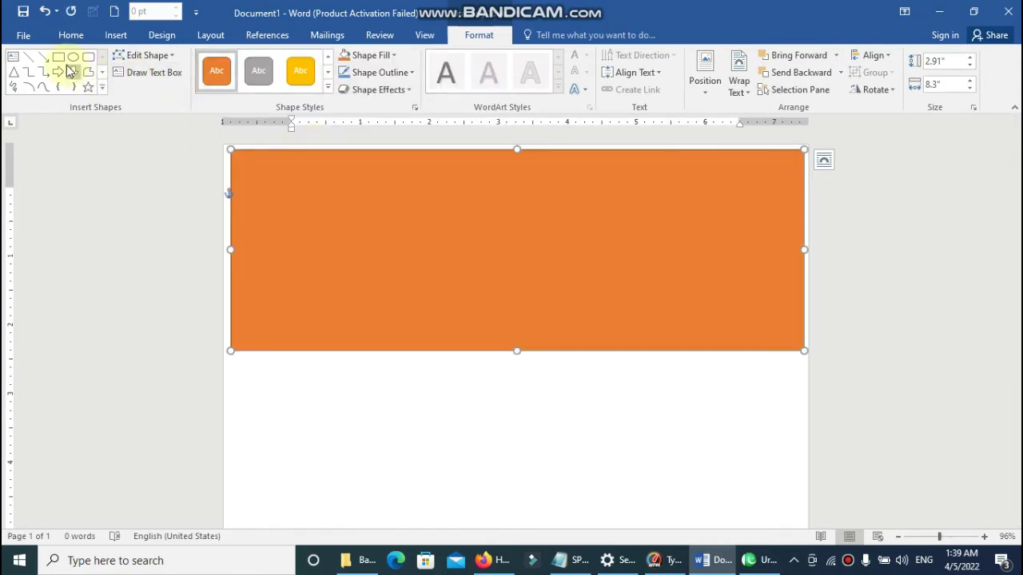
pyautogui.click(101, 87)
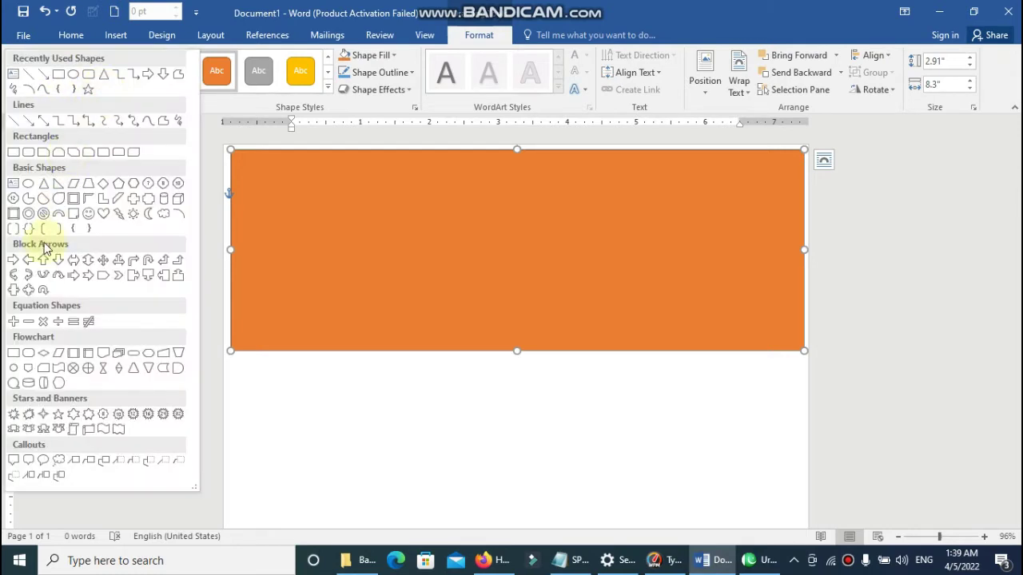
# Step: Draw an oval over the rectangle's left end and give it the green shape style
pyautogui.click(29, 187)
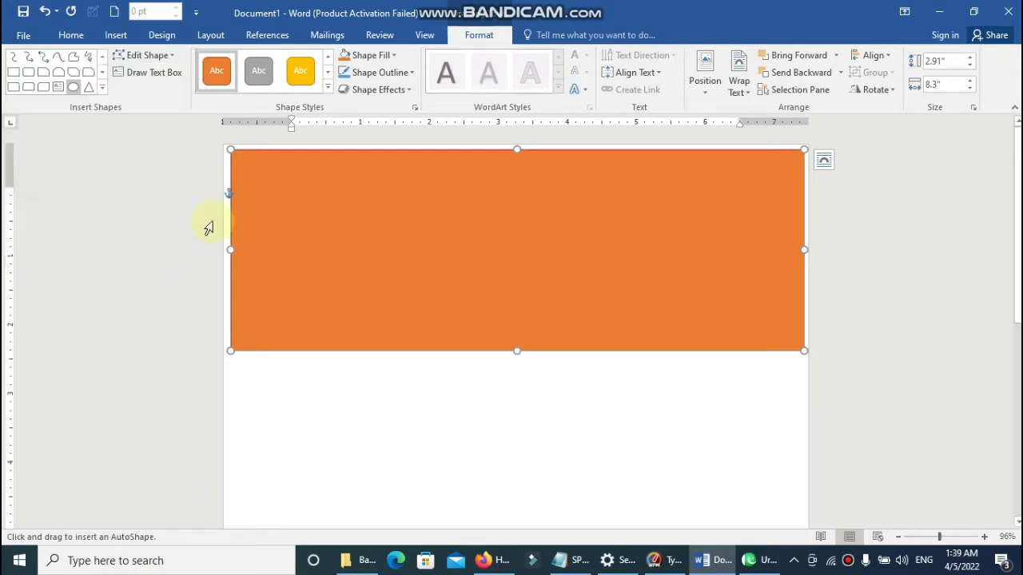
pyautogui.moveTo(240, 185)
pyautogui.mouseDown()
pyautogui.moveTo(366, 314)
pyautogui.moveTo(452, 442)
pyautogui.mouseUp()
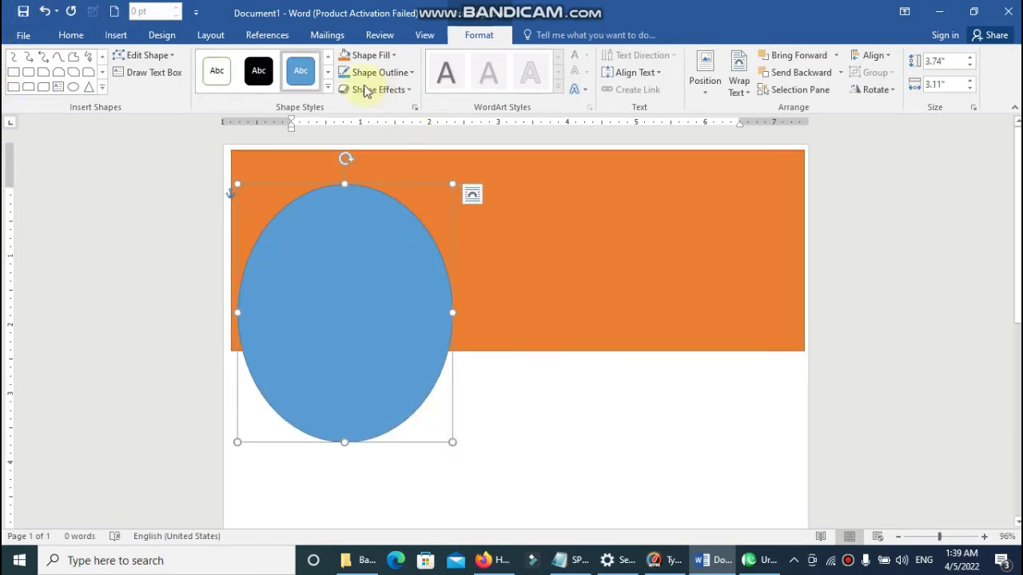
pyautogui.click(327, 86)
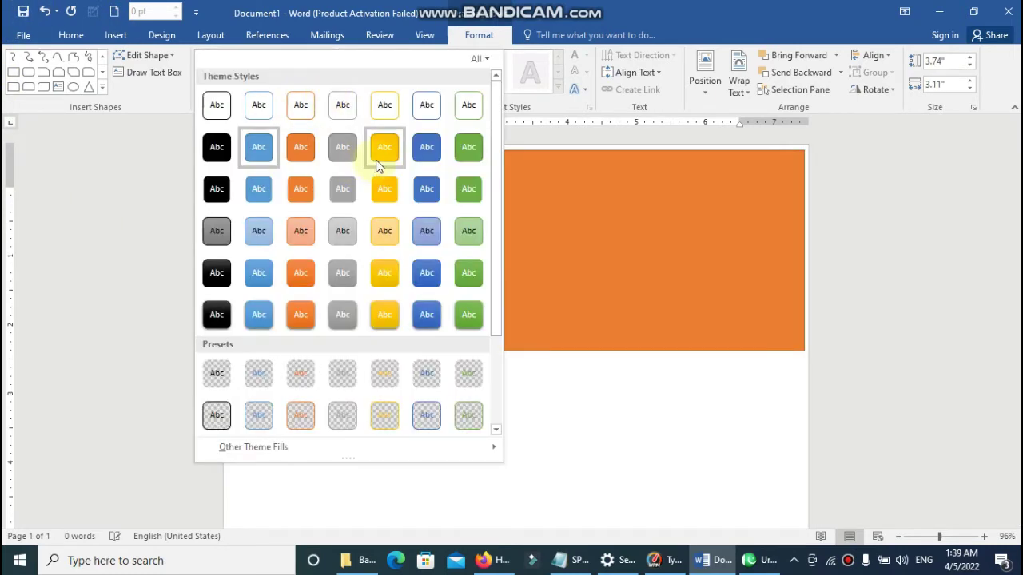
pyautogui.click(417, 157)
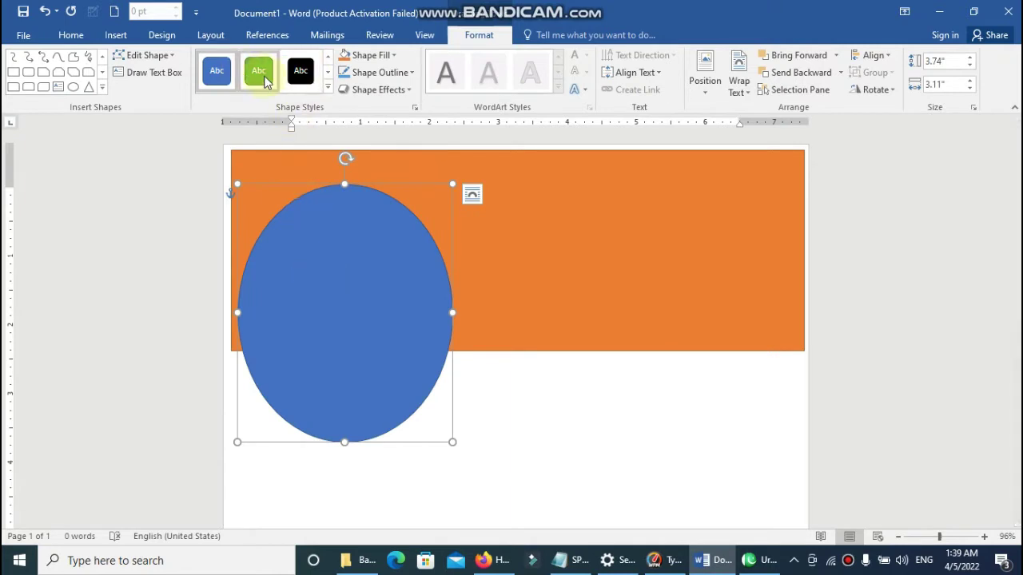
pyautogui.click(263, 80)
# Step: Nudge the green oval slightly left and zoom out to 55%
pyautogui.moveTo(413, 304); pyautogui.dragTo(406, 306)
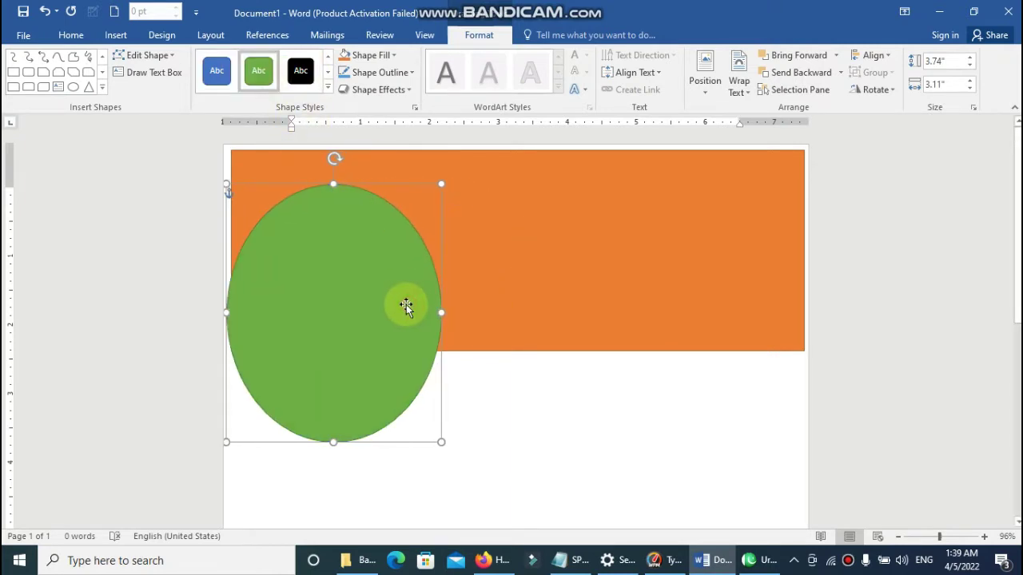
pyautogui.scroll(-3, 578, 381)
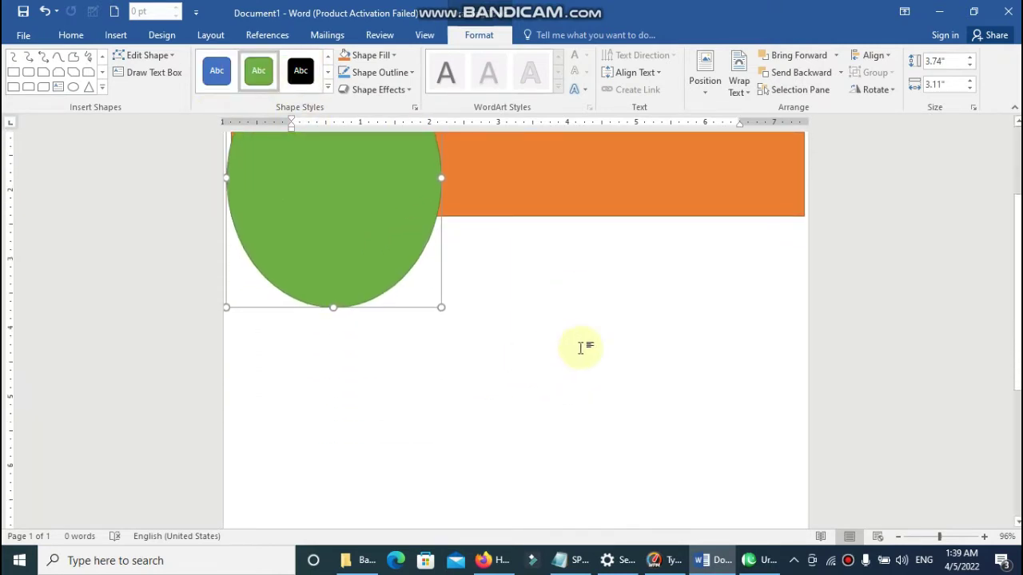
pyautogui.scroll(2, 581, 348)
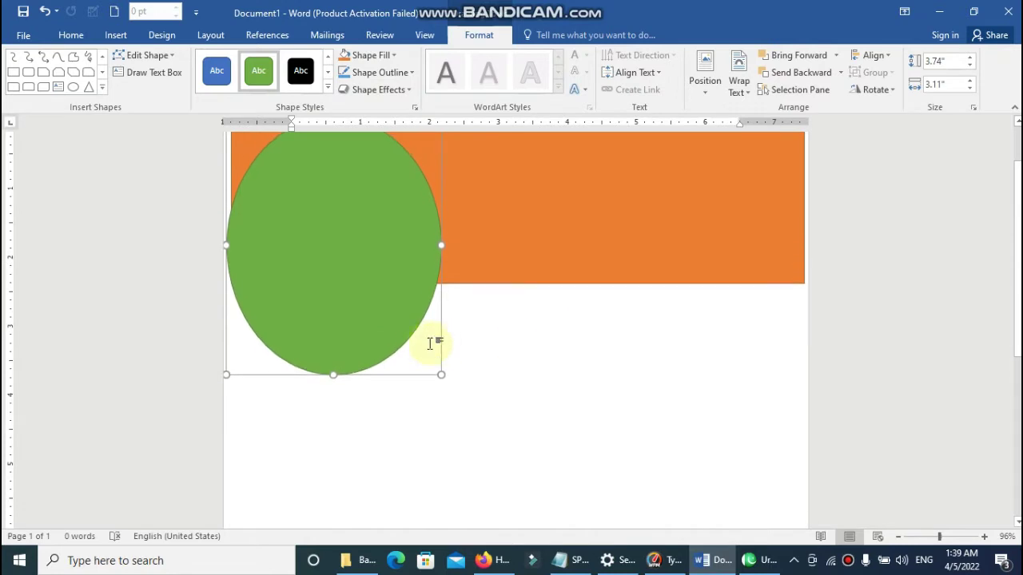
pyautogui.click(921, 537)
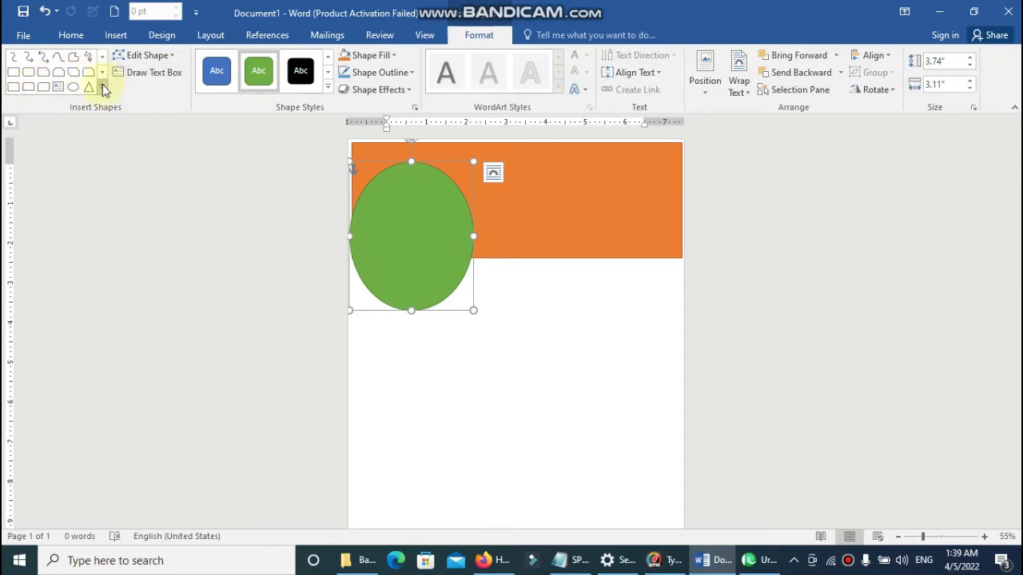
# Step: Draw a large rounded rectangle below the orange band
pyautogui.click(102, 88)
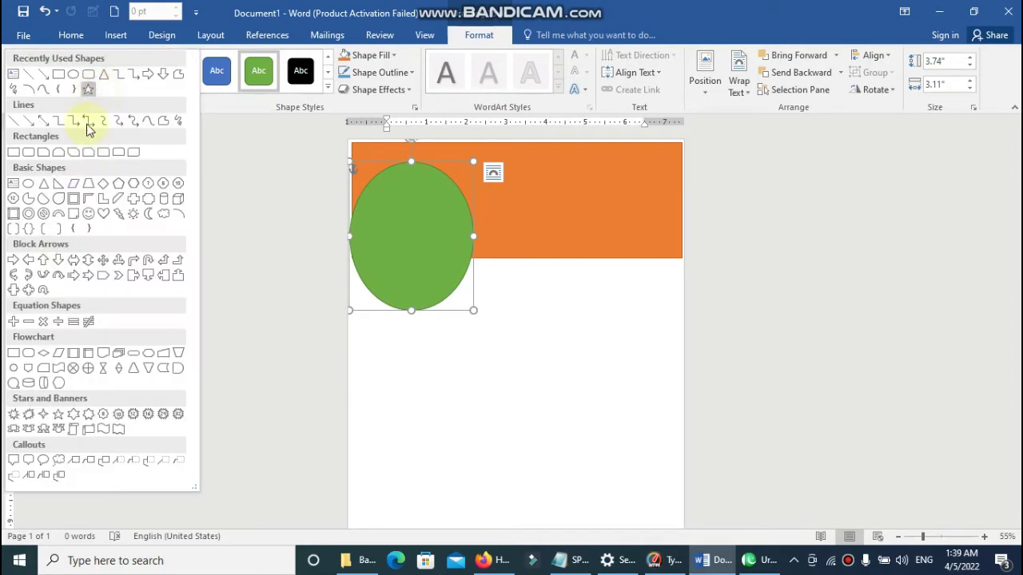
pyautogui.click(35, 152)
pyautogui.moveTo(352, 292)
pyautogui.mouseDown()
pyautogui.moveTo(635, 445)
pyautogui.moveTo(678, 540)
pyautogui.mouseUp()
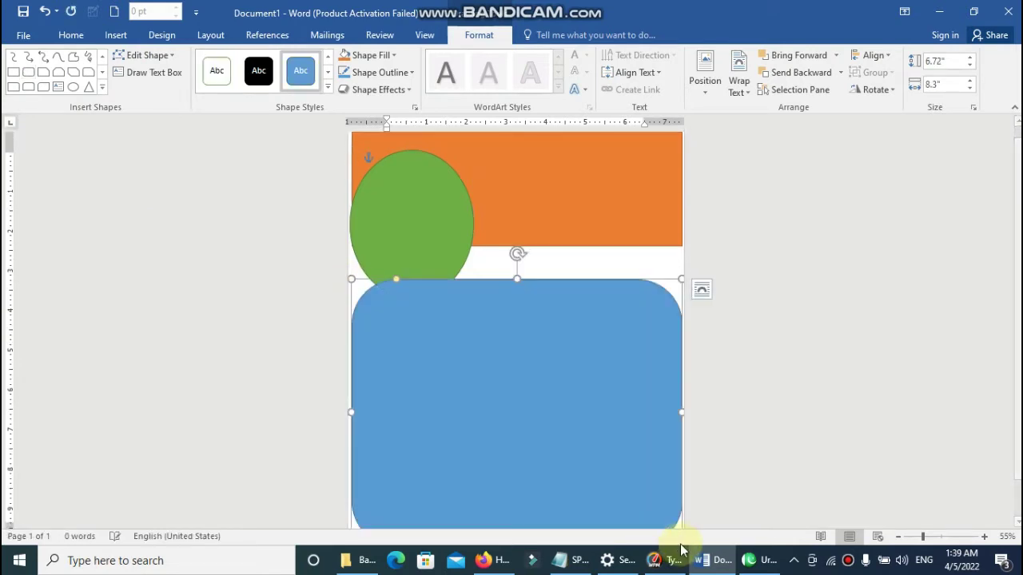
# Step: Widen the green oval slightly and shift it down-right behind the blue shape
pyautogui.click(455, 233)
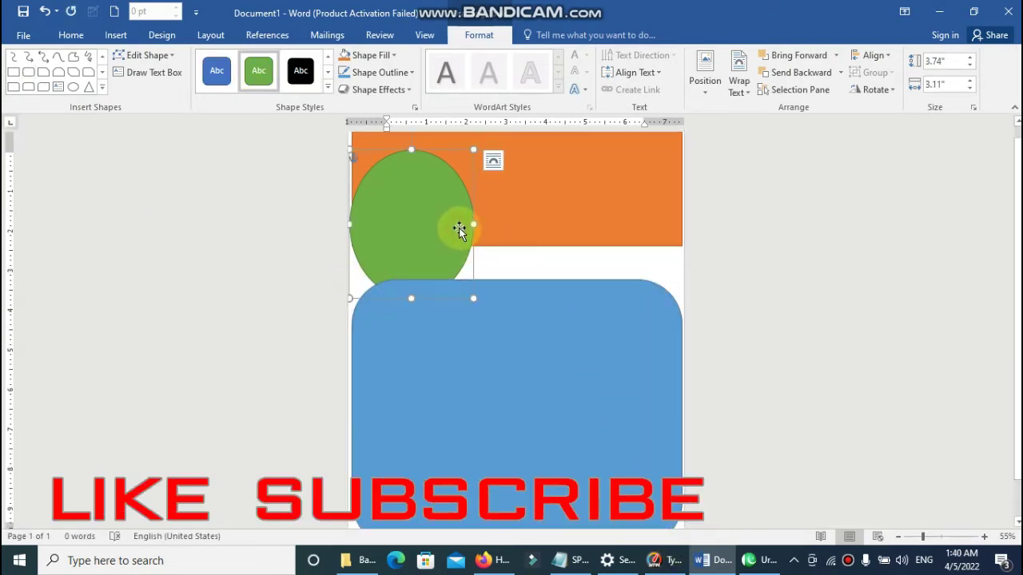
pyautogui.moveTo(477, 220); pyautogui.dragTo(482, 222)
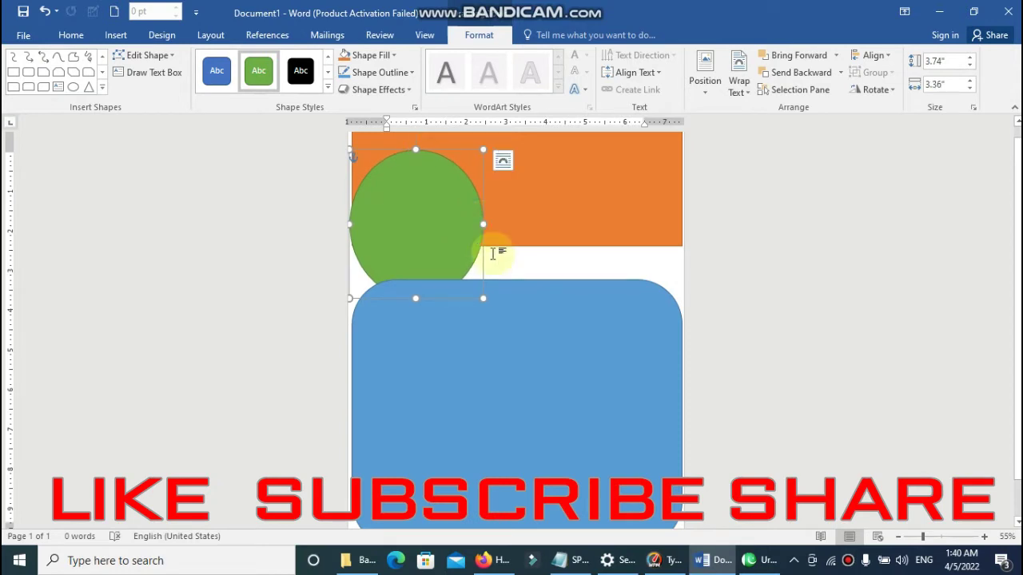
pyautogui.click(573, 331)
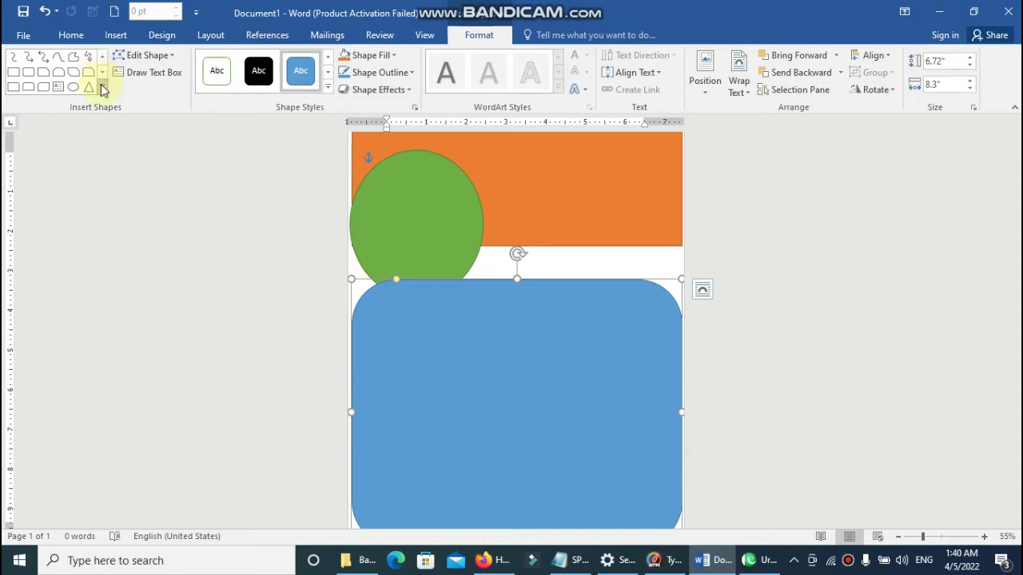
pyautogui.click(437, 231)
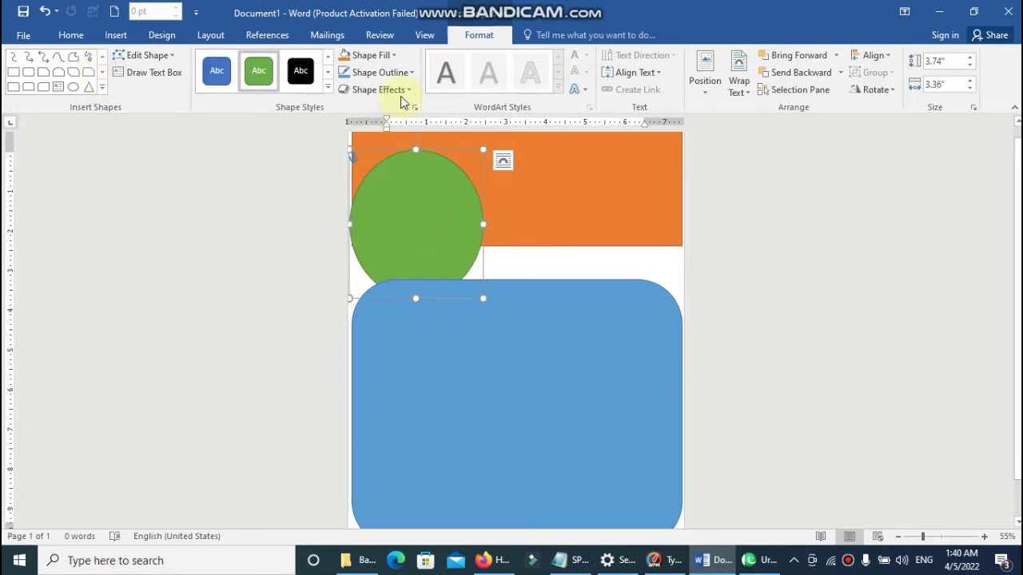
pyautogui.moveTo(422, 196); pyautogui.dragTo(453, 229)
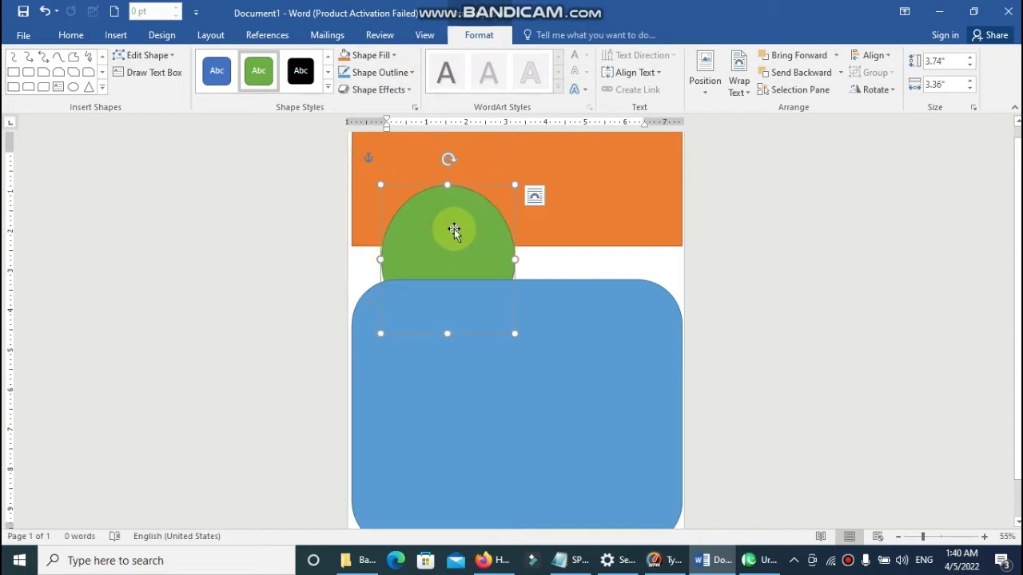
# Step: Raise the blue rounded rectangle, widen it to the right page edge, and shift the semicircle up-left
pyautogui.click(639, 338)
pyautogui.moveTo(639, 339); pyautogui.dragTo(636, 324)
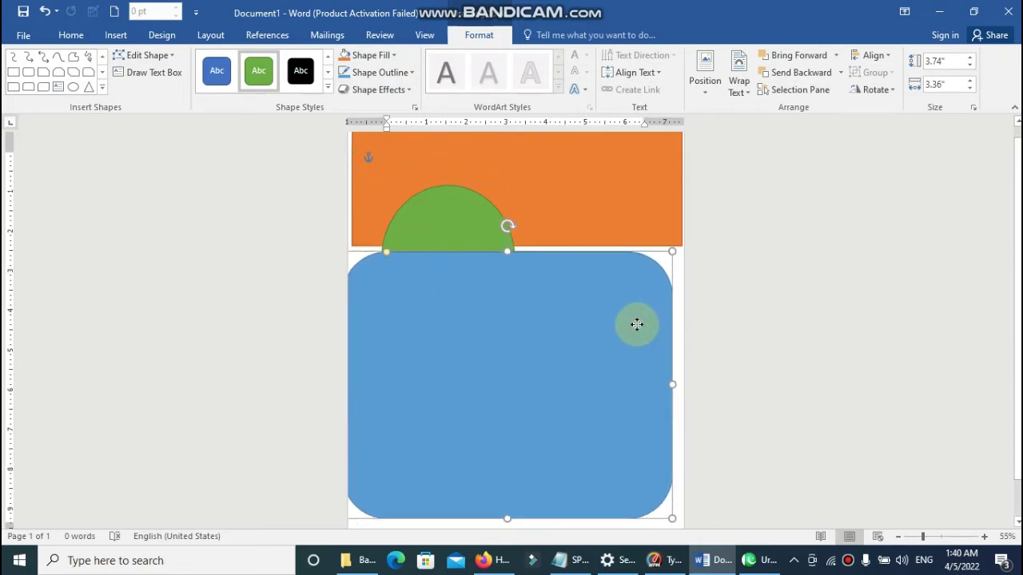
pyautogui.moveTo(673, 385); pyautogui.dragTo(680, 385)
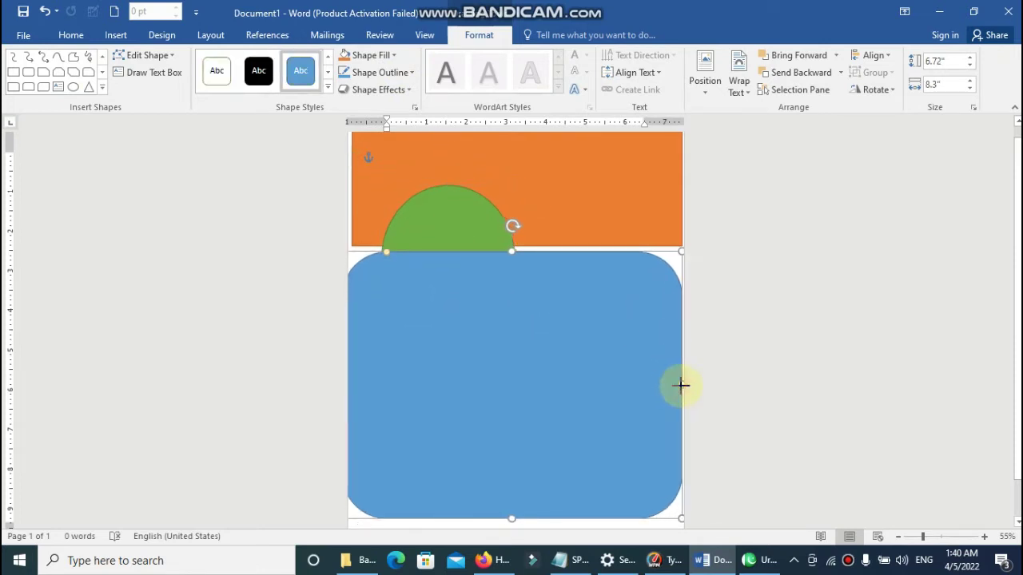
pyautogui.moveTo(414, 228); pyautogui.dragTo(388, 216)
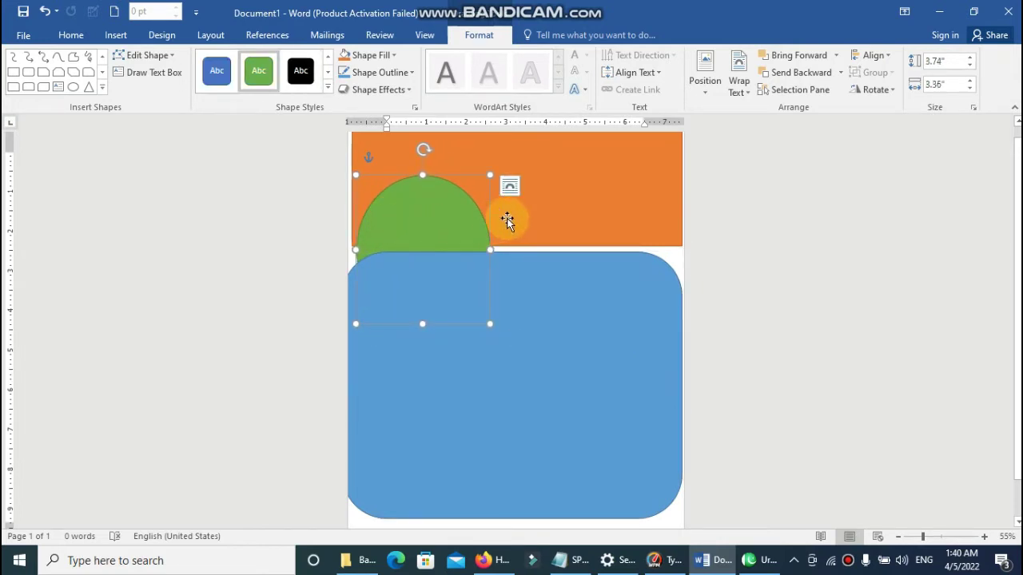
# Step: Switch the green semicircle's fill to a gradient fill through More Gradients
pyautogui.click(507, 219)
pyautogui.click(447, 204)
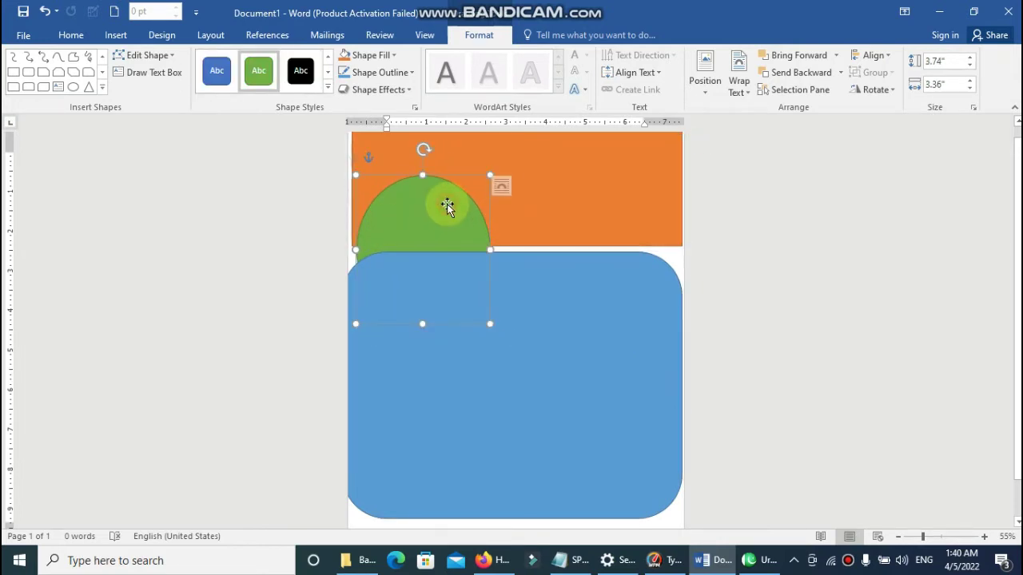
pyautogui.click(381, 72)
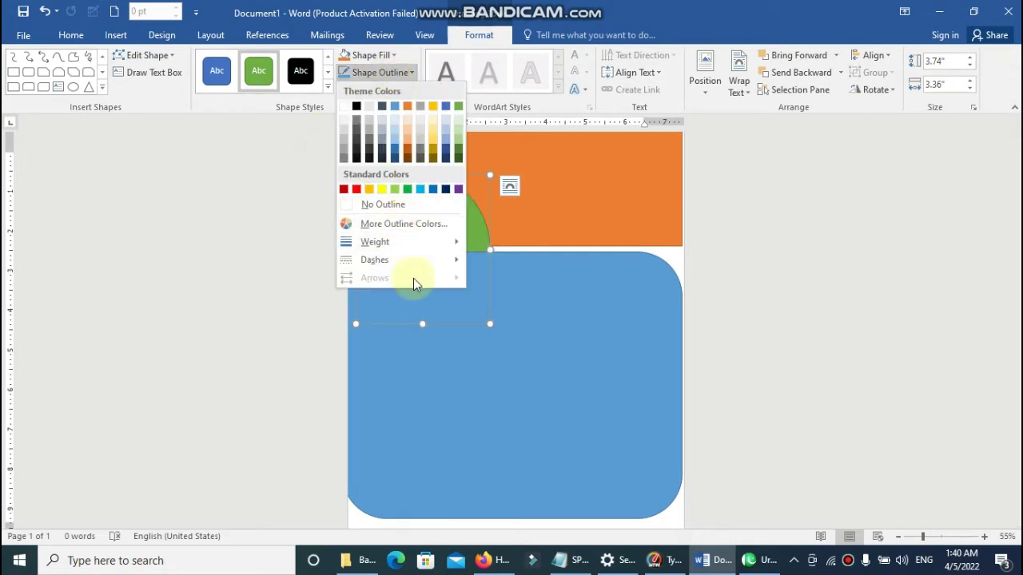
pyautogui.click(363, 72)
pyautogui.click(370, 55)
pyautogui.moveTo(413, 244)
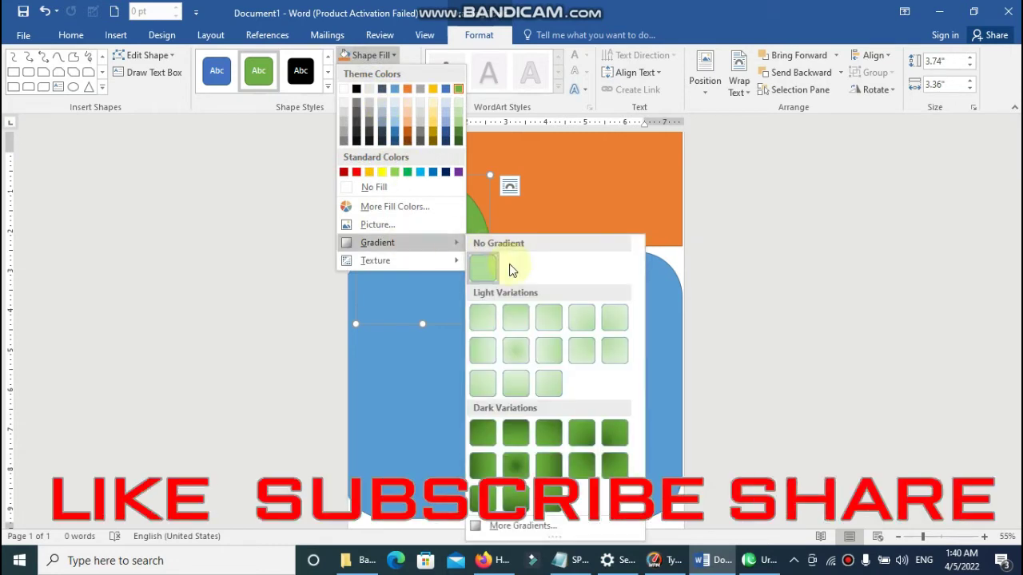
pyautogui.click(498, 524)
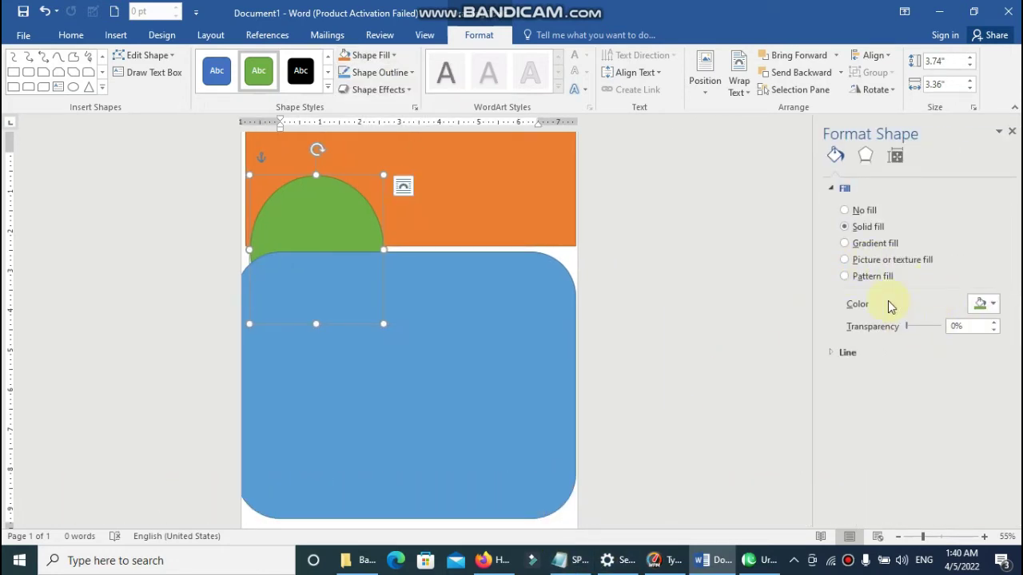
pyautogui.click(871, 243)
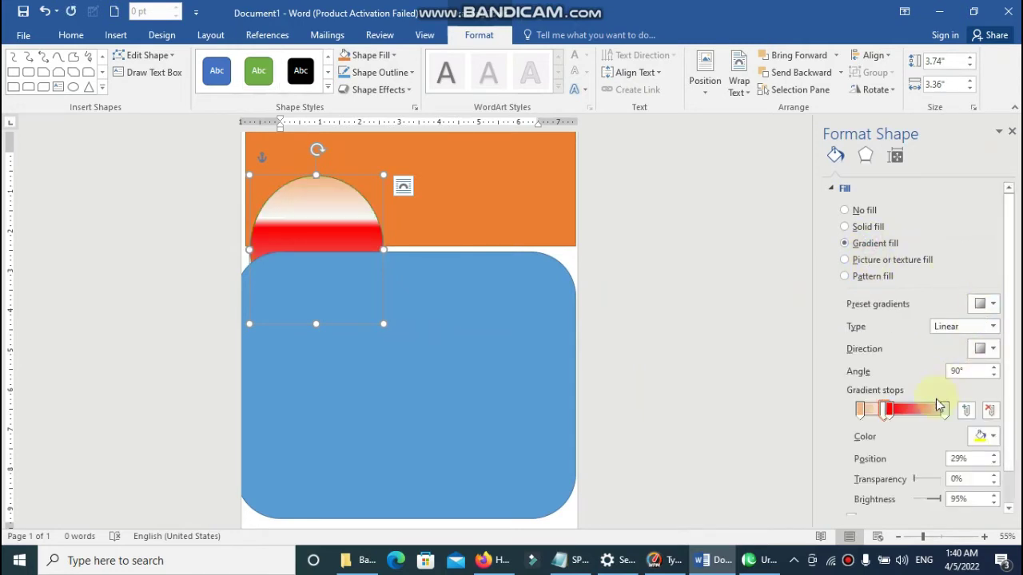
# Step: Reposition the gradient stops, moving the red stop to 51%
pyautogui.click(890, 409)
pyautogui.moveTo(900, 418); pyautogui.dragTo(905, 418)
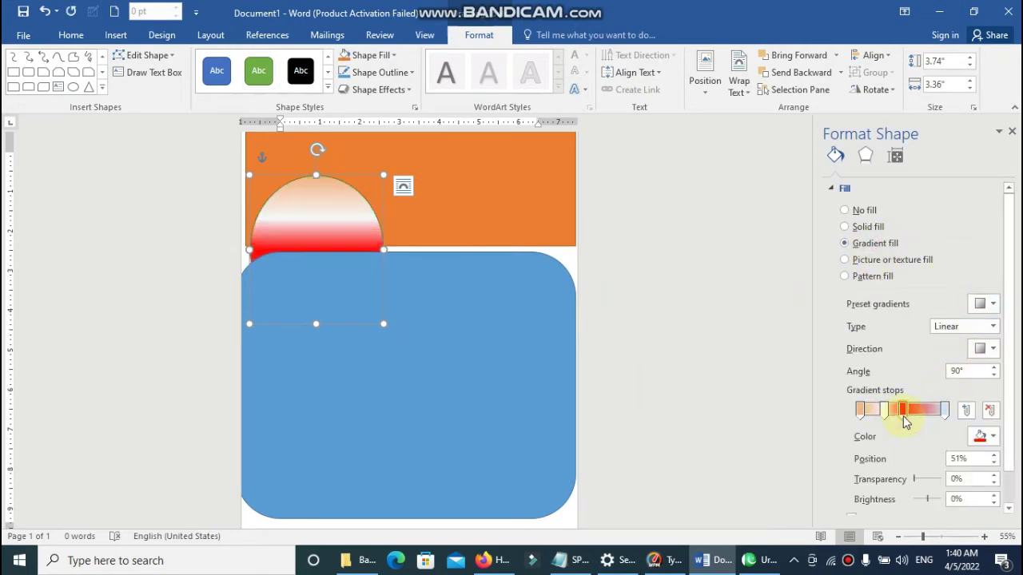
pyautogui.click(860, 410)
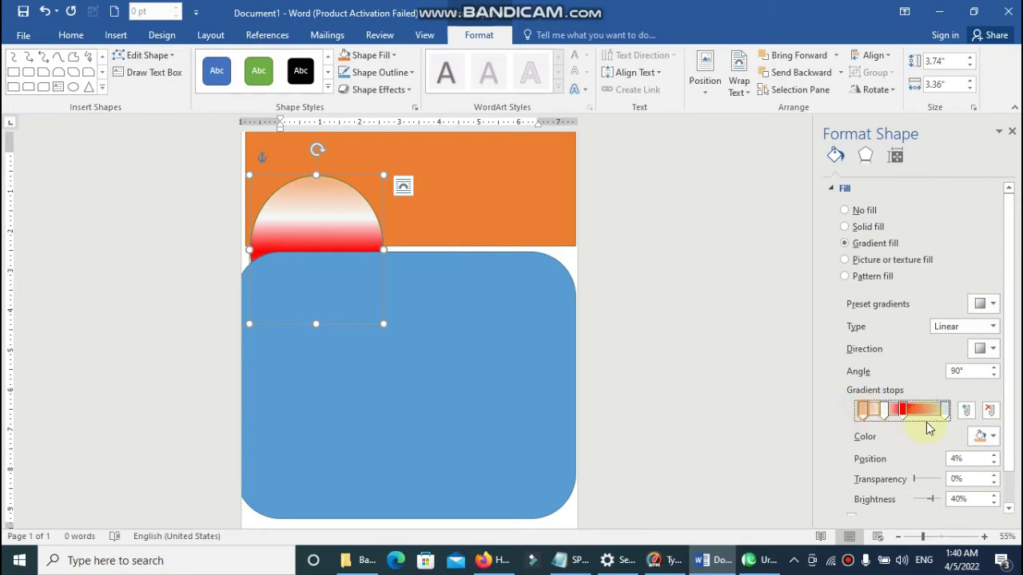
pyautogui.moveTo(887, 410); pyautogui.dragTo(888, 416)
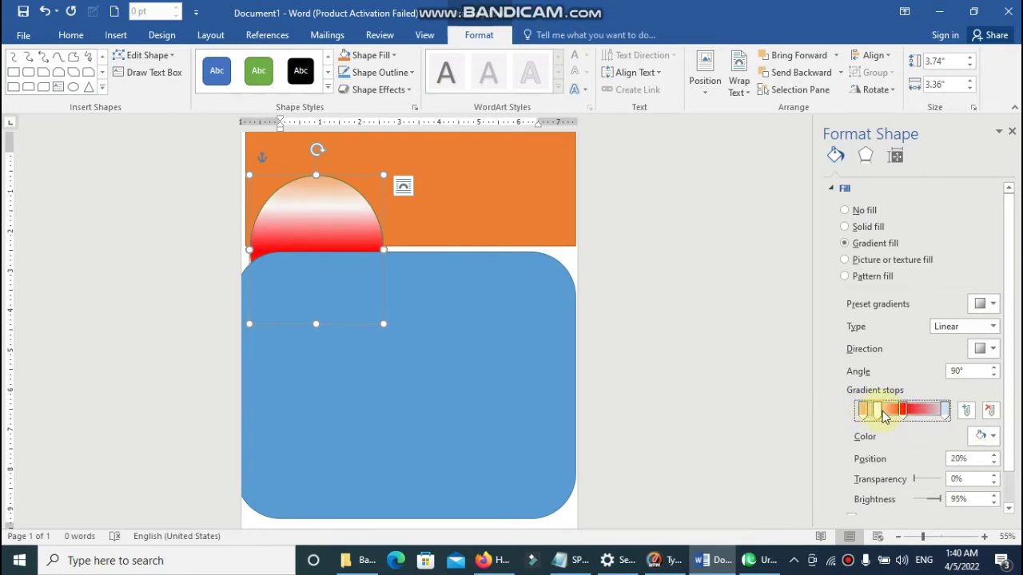
pyautogui.moveTo(944, 414); pyautogui.dragTo(937, 414)
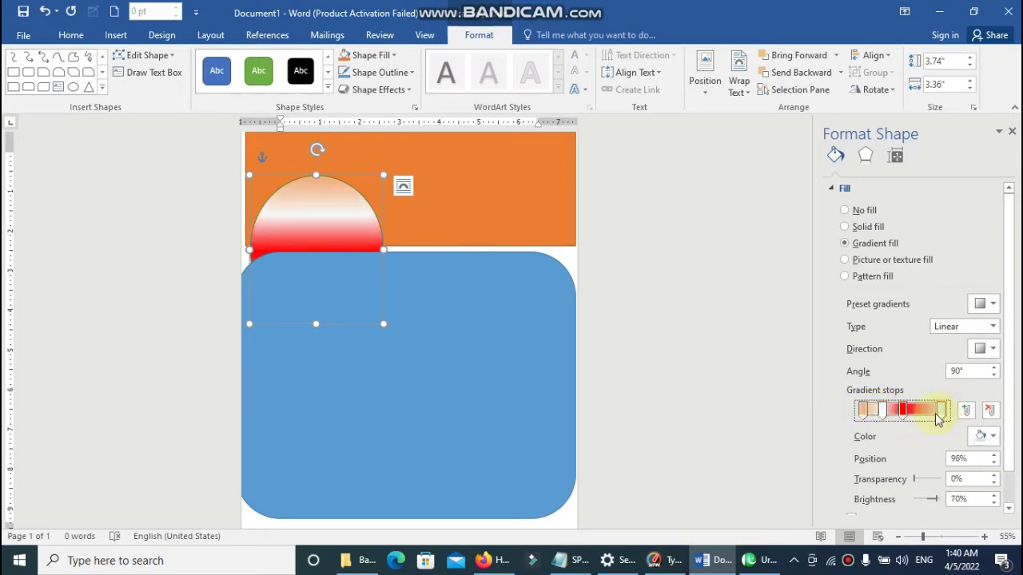
pyautogui.click(469, 376)
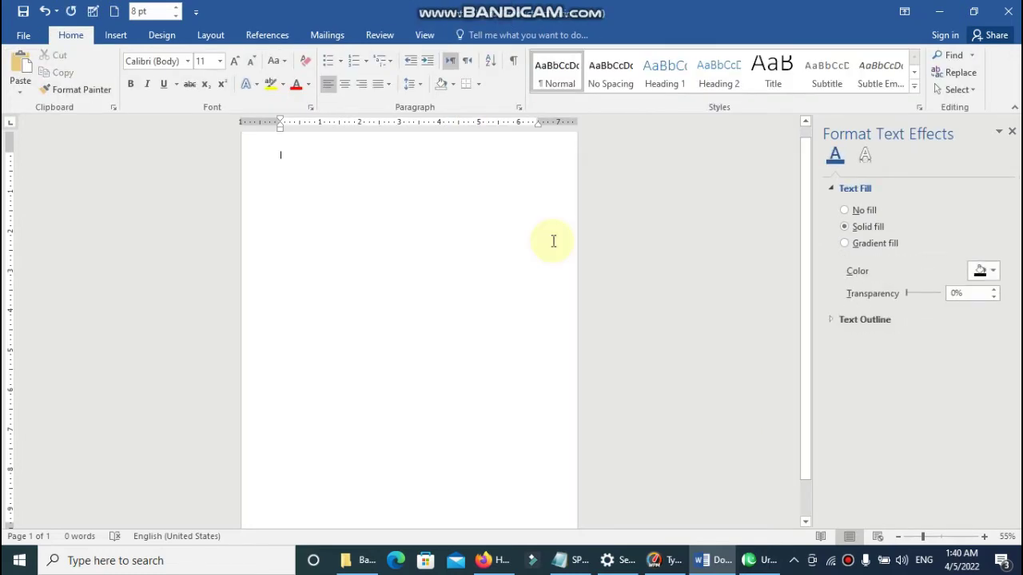
# Step: Insert the Facet cover page, undo it with Ctrl+Z, and reopen the cover page gallery
pyautogui.click(114, 36)
pyautogui.click(71, 56)
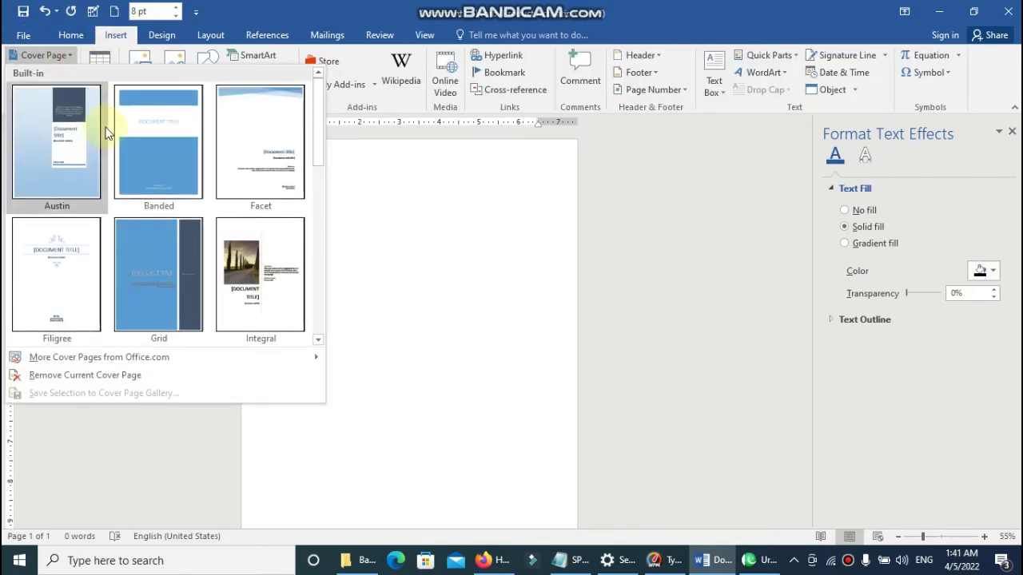
pyautogui.click(256, 171)
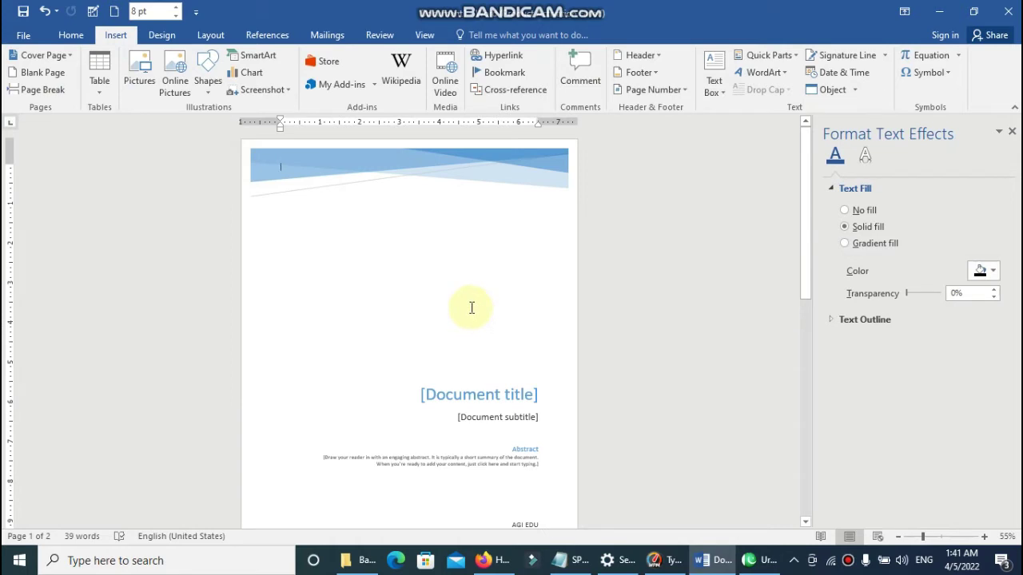
pyautogui.hotkey('ctrl', 'z')
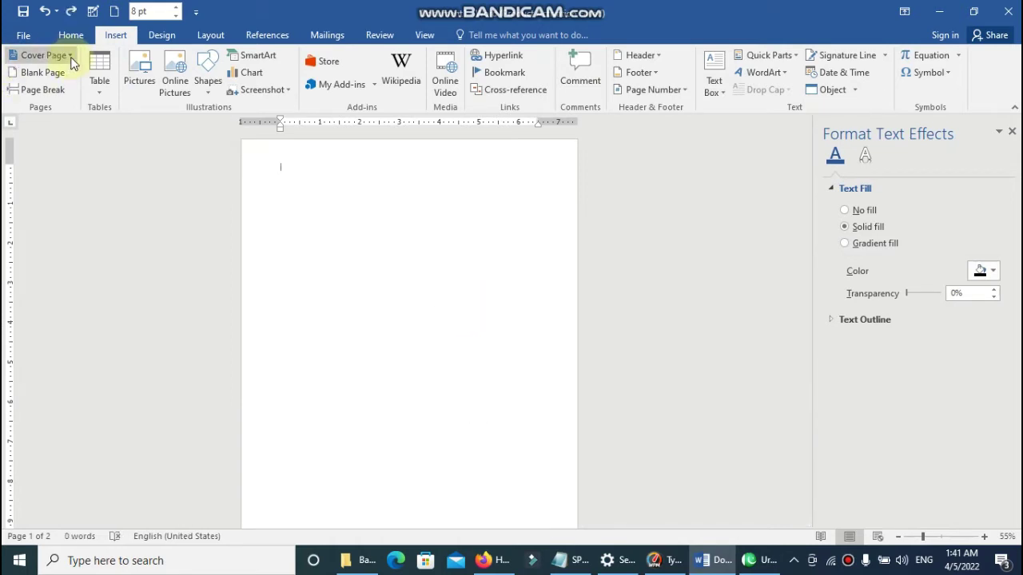
pyautogui.click(70, 56)
# Step: Insert the Filigree cover page with title 'WORD 2016' and subtitle 'Basic computer'
pyautogui.click(68, 263)
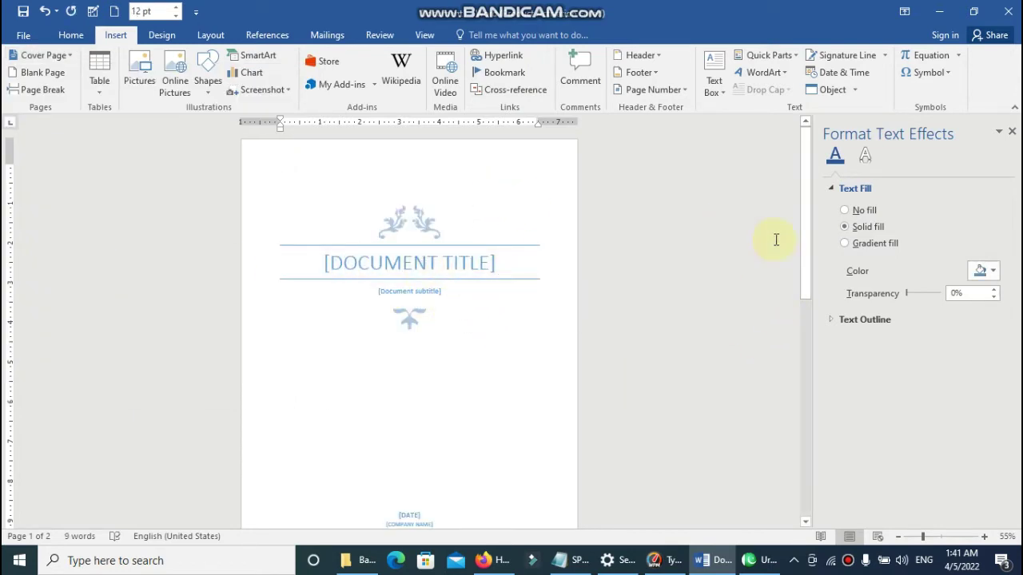
pyautogui.moveTo(804, 257); pyautogui.dragTo(811, 286)
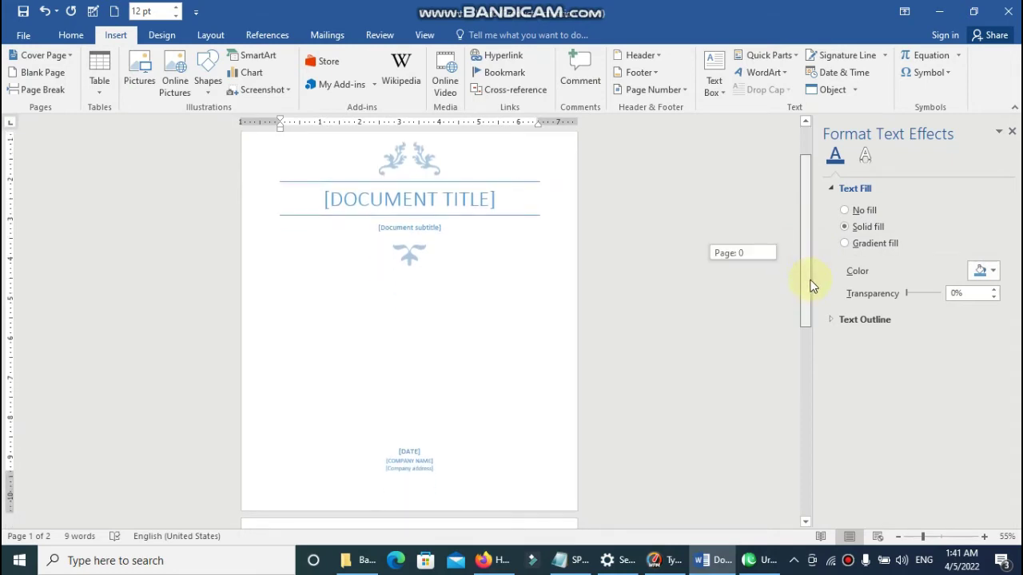
pyautogui.click(483, 207)
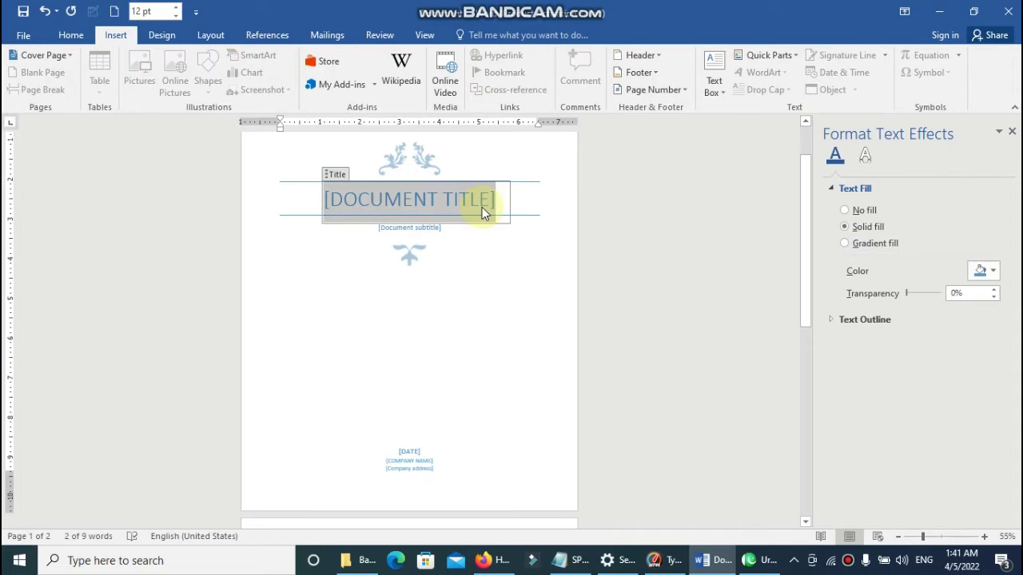
pyautogui.write('WORD 201')
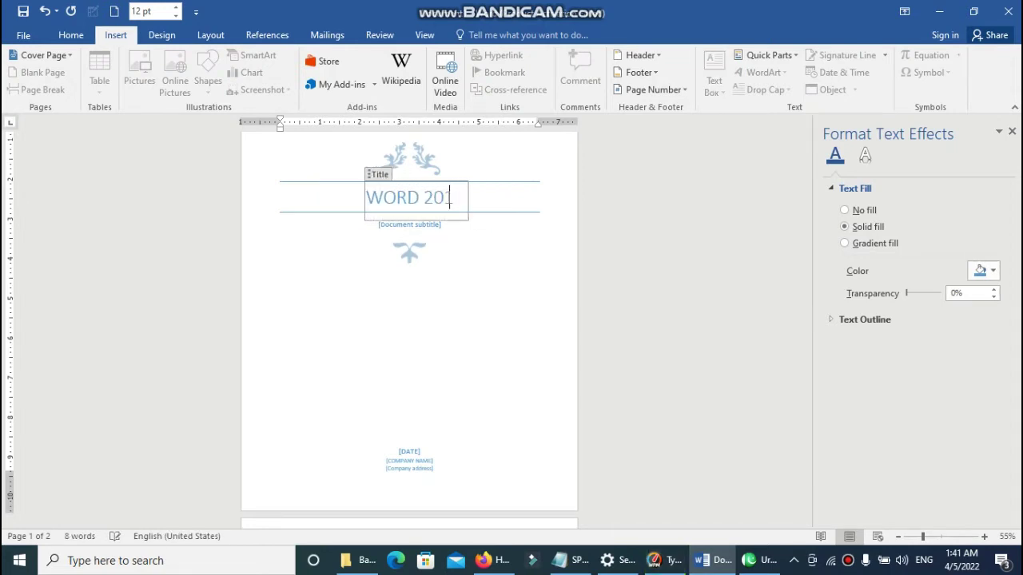
pyautogui.write('6')
pyautogui.click(423, 227)
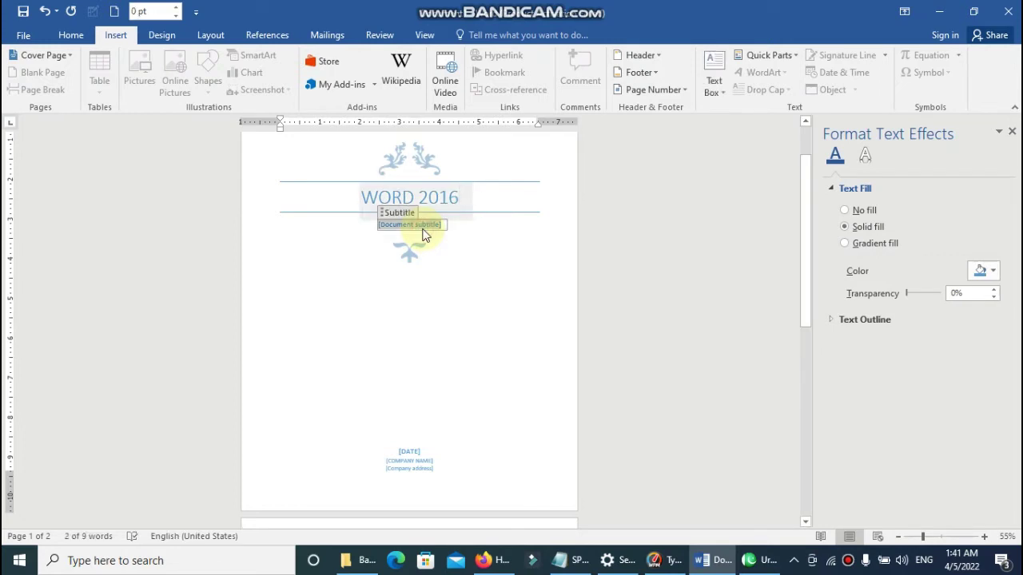
pyautogui.write('Bas')
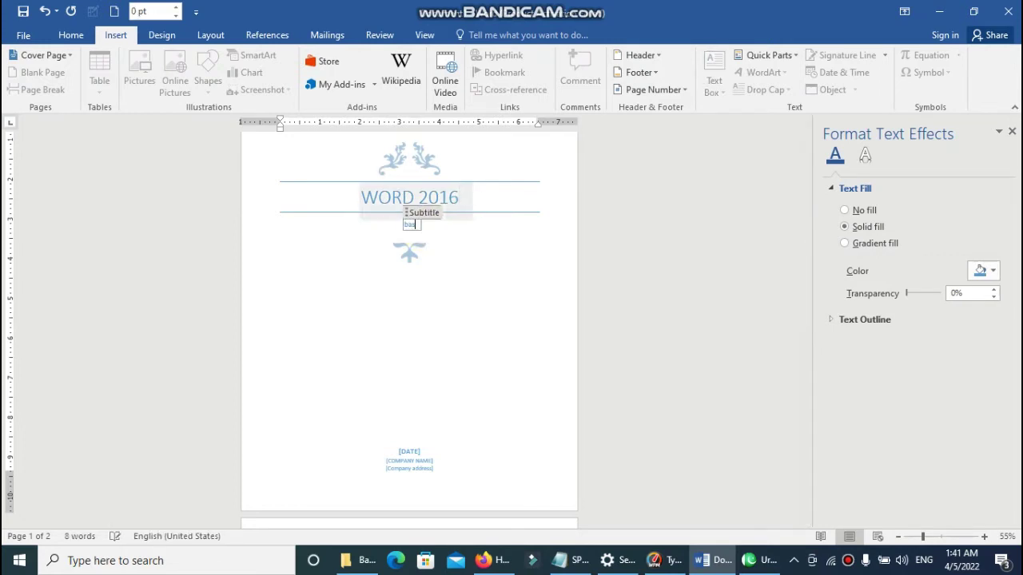
pyautogui.write('ic computer')
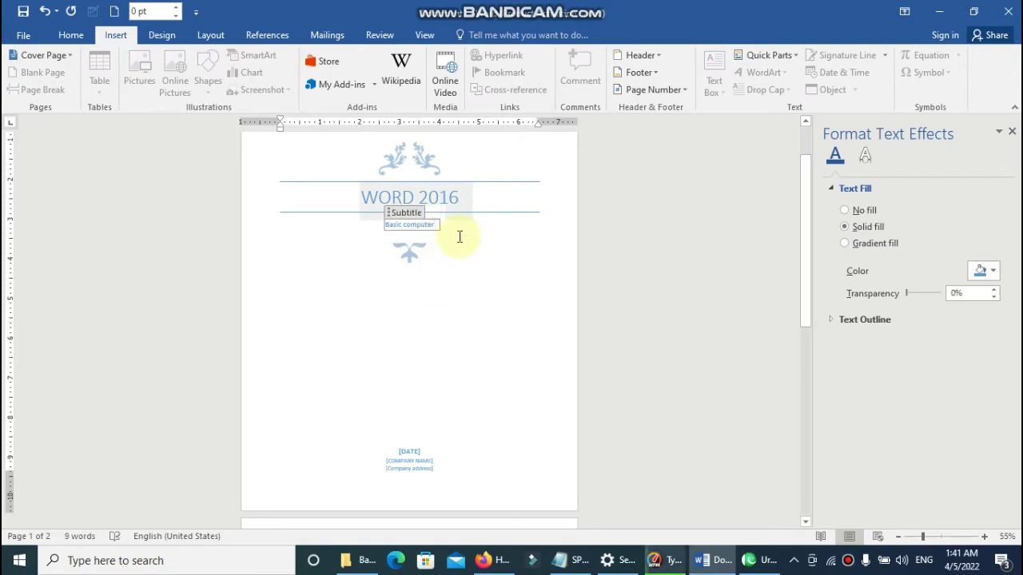
pyautogui.click(417, 459)
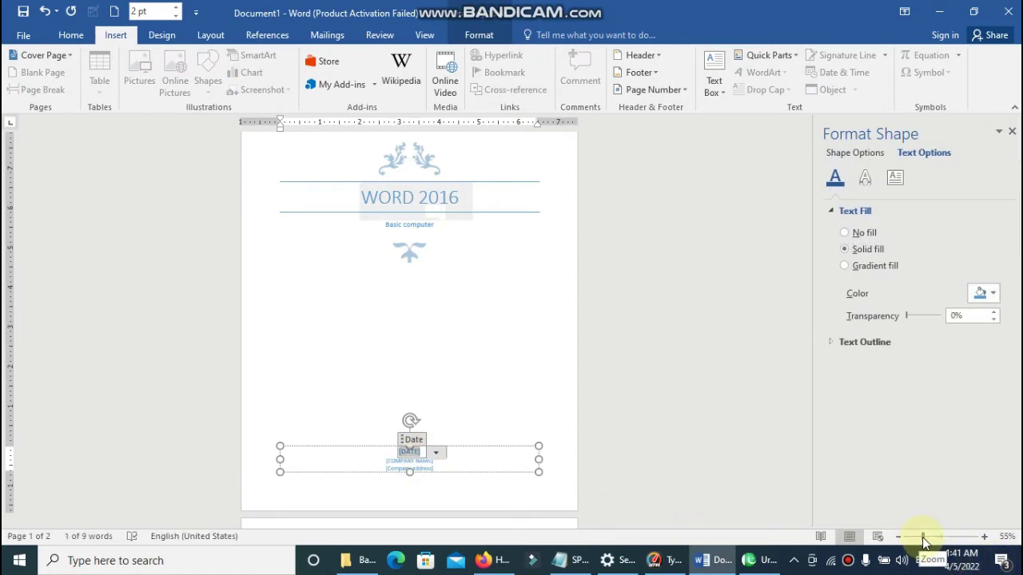
# Step: Set the cover date to April 5, 2022 and the company name to 'AGI EDU'
pyautogui.moveTo(923, 536); pyautogui.dragTo(946, 536)
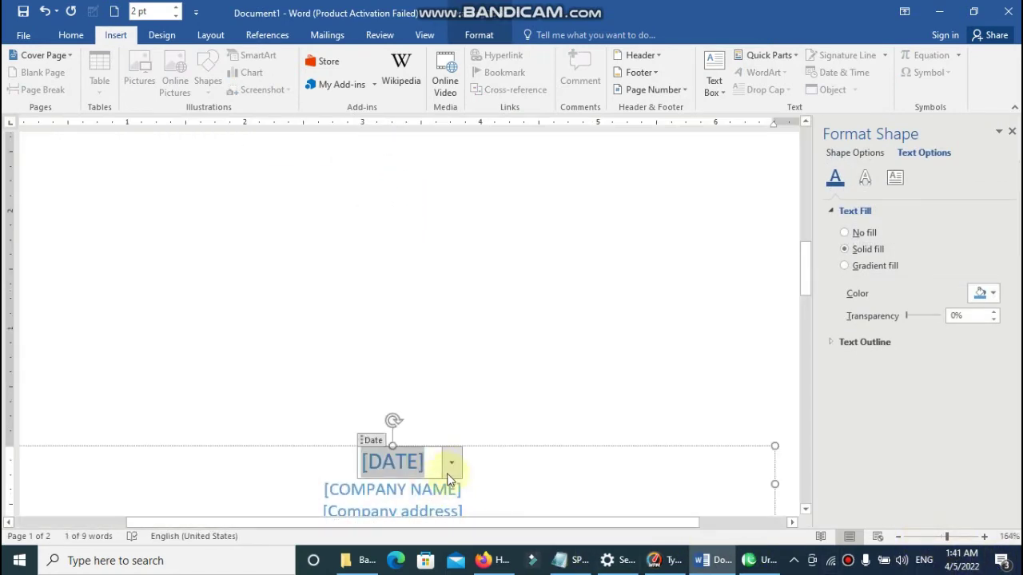
pyautogui.click(451, 463)
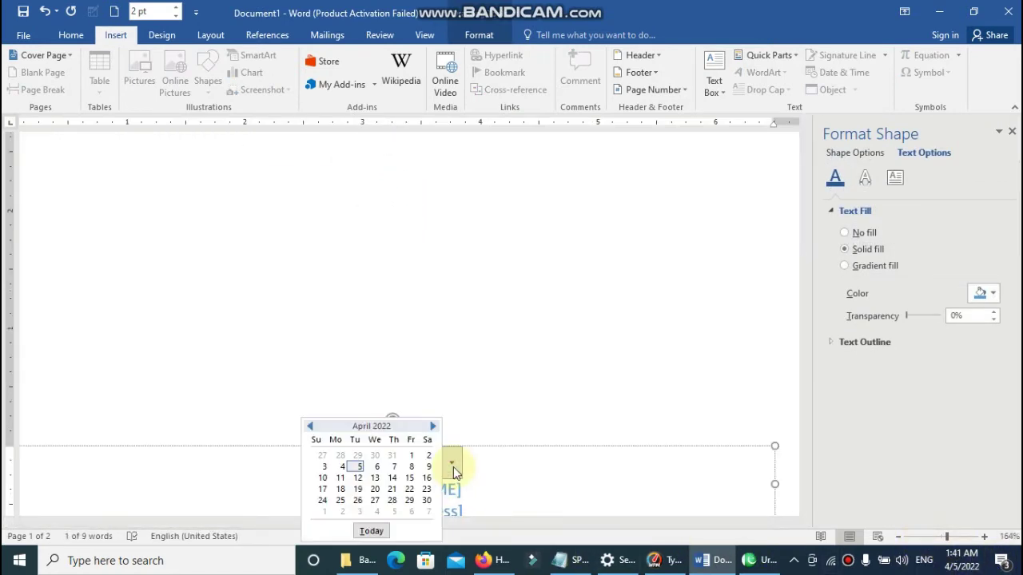
pyautogui.click(358, 467)
pyautogui.scroll(-1, 573, 453)
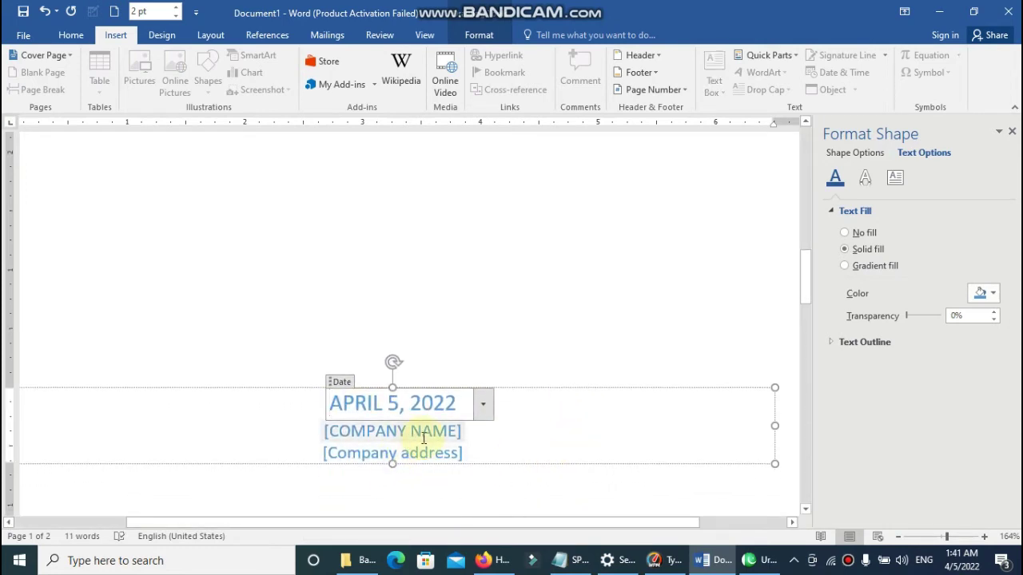
pyautogui.click(329, 404)
pyautogui.write('AG')
pyautogui.press('BackSpace')
pyautogui.press('BackSpace')
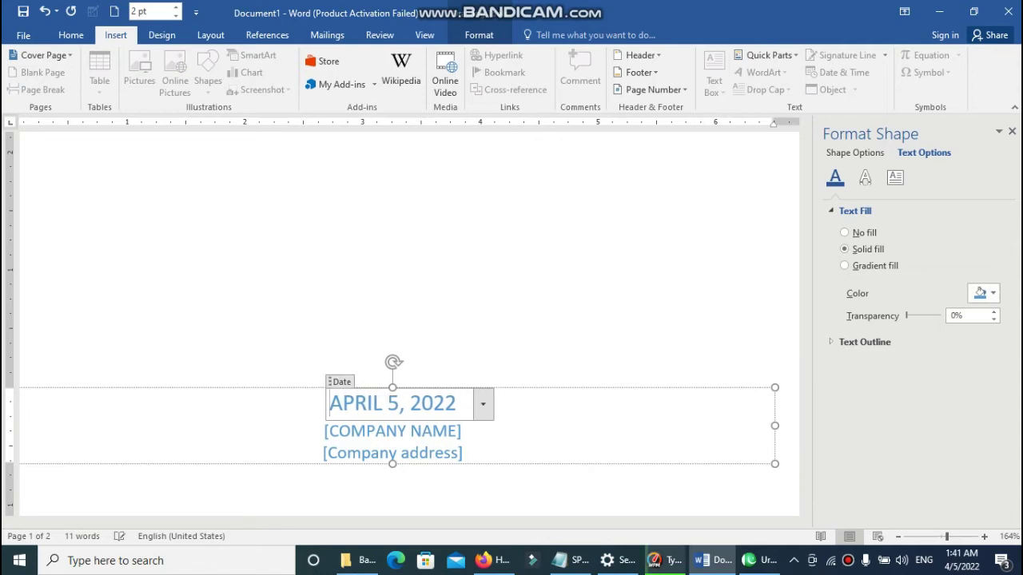
pyautogui.click(430, 434)
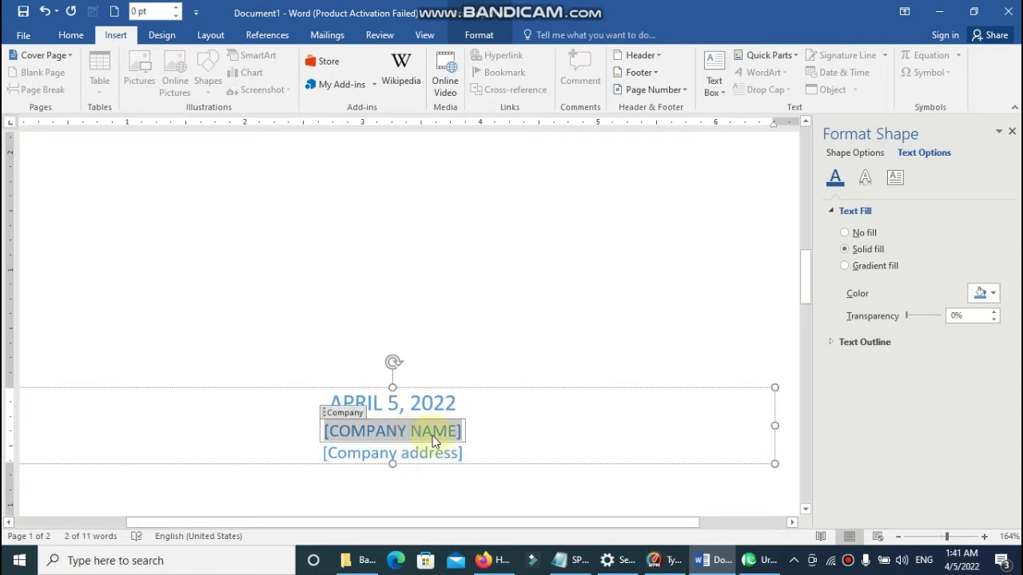
pyautogui.write('AGI EDU')
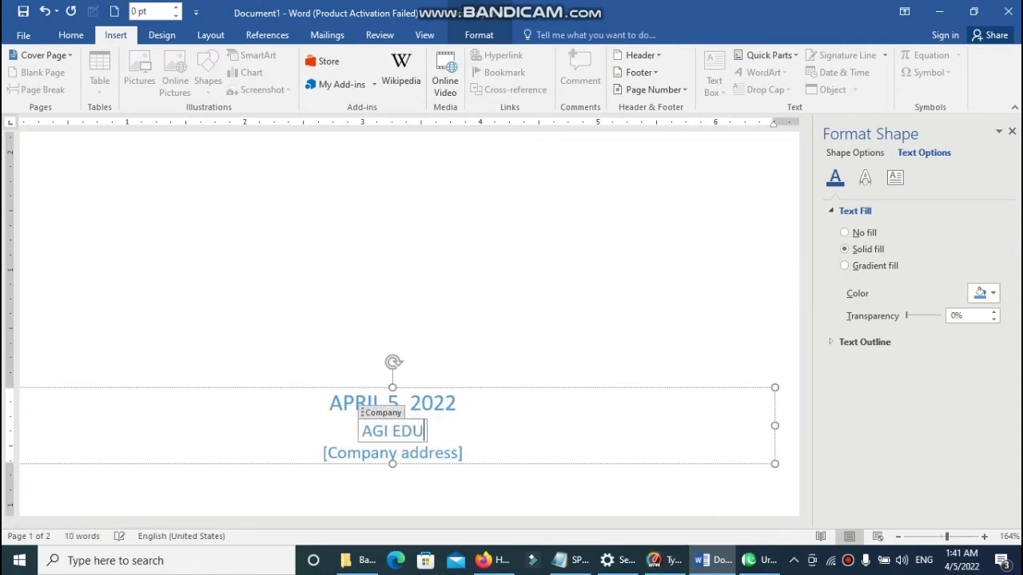
# Step: Replace the 'Cell no' text in the address line with the street address
pyautogui.click(447, 454)
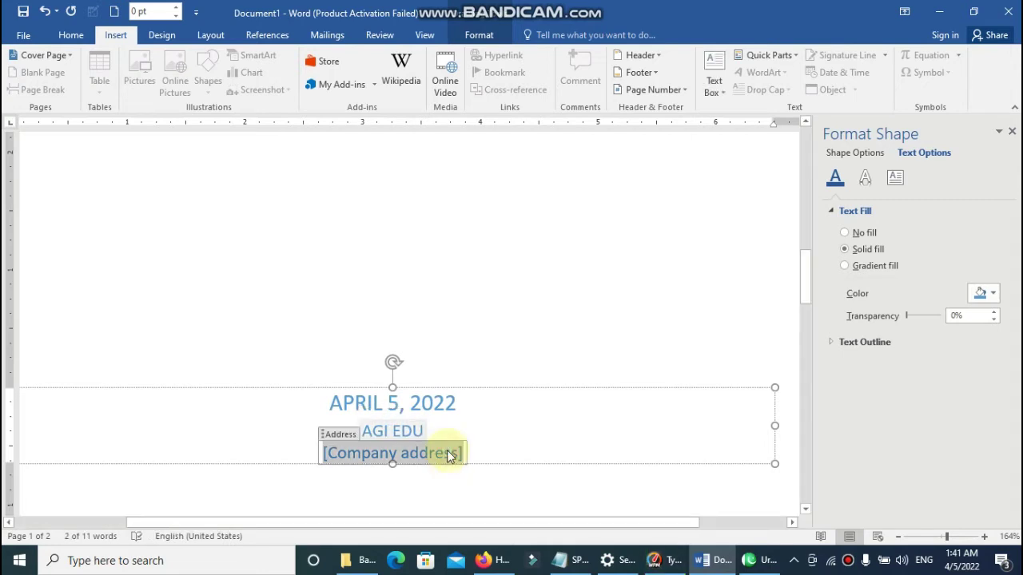
pyautogui.write('Cel')
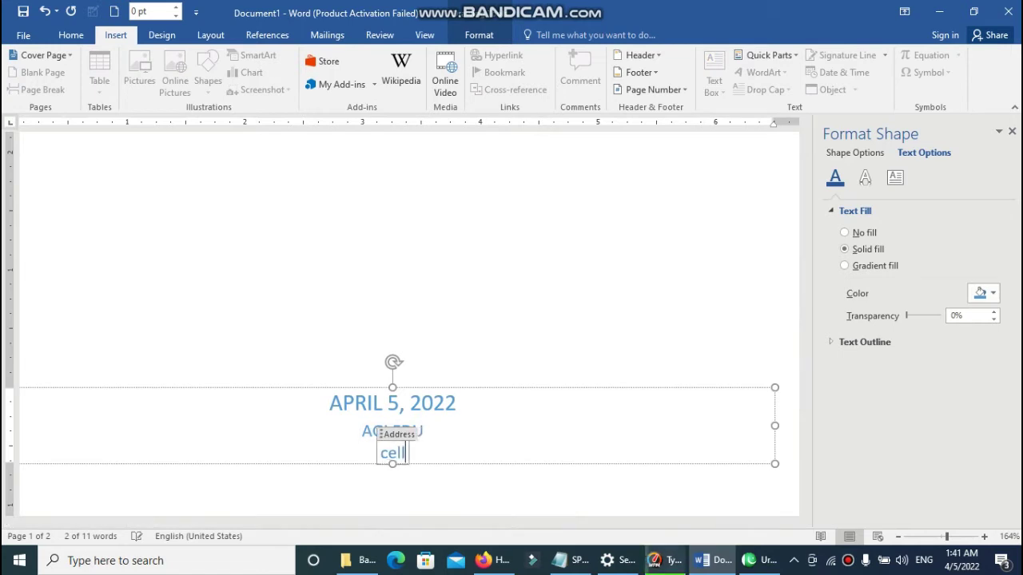
pyautogui.write('l no')
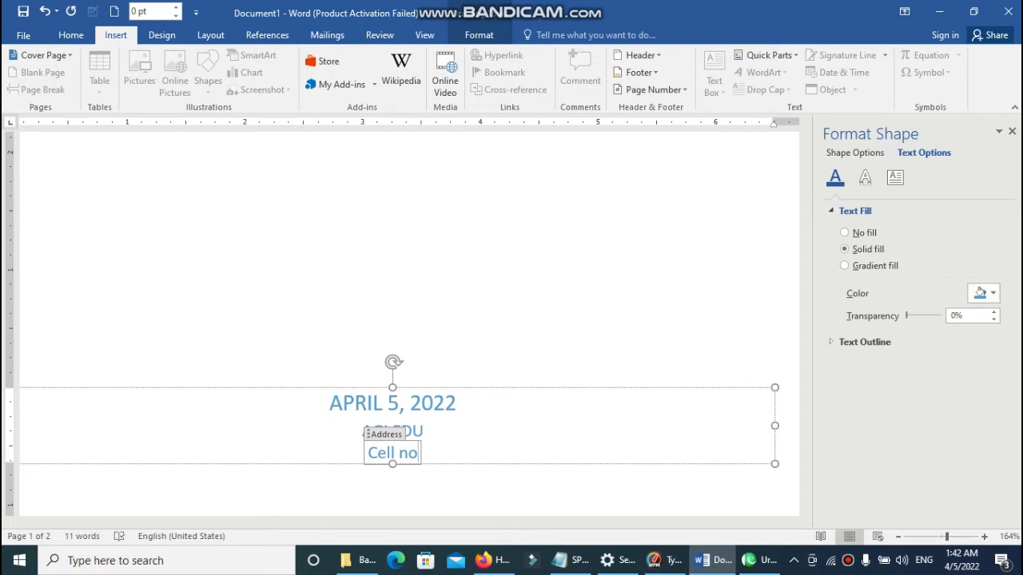
pyautogui.press('BackSpace')
pyautogui.press('BackSpace')
pyautogui.press('BackSpace')
pyautogui.press('BackSpace')
pyautogui.press('BackSpace')
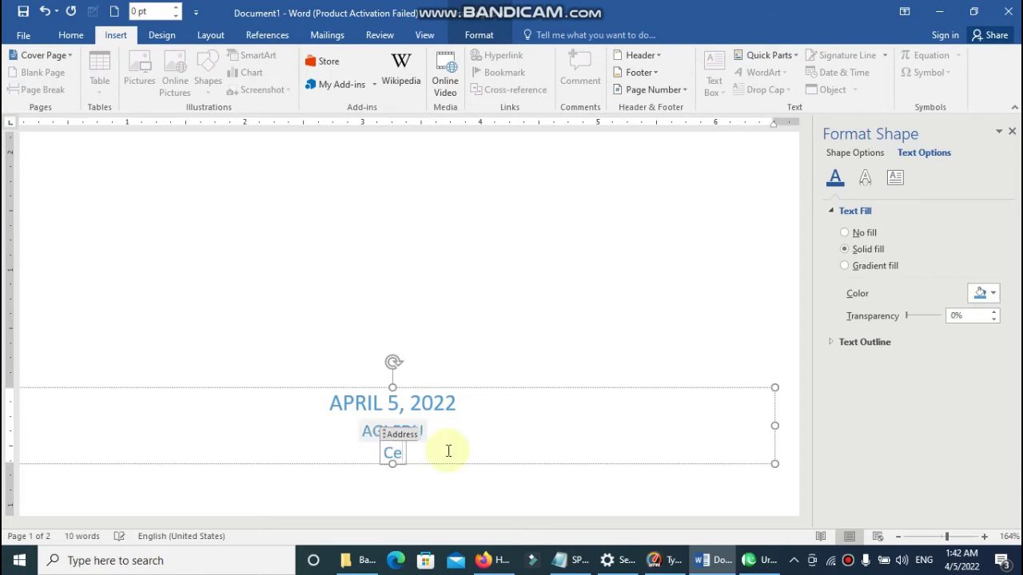
pyautogui.press('BackSpace')
pyautogui.press('BackSpace')
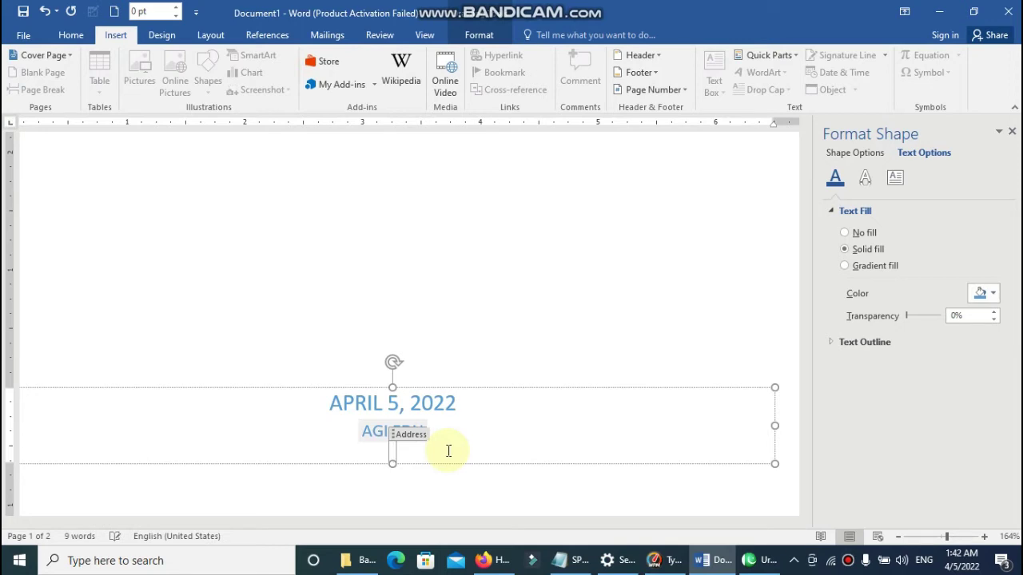
pyautogui.write('near ma')
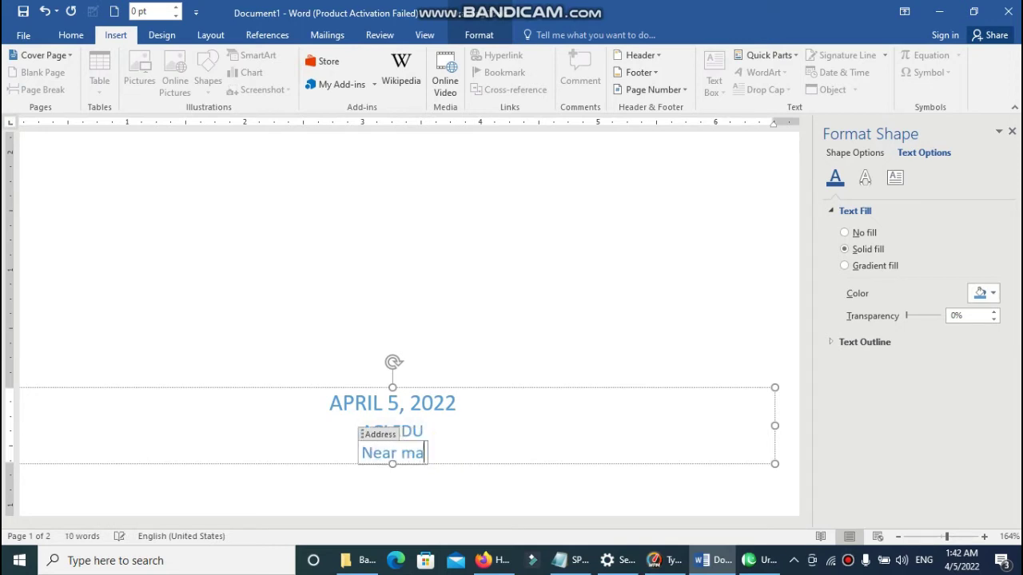
pyautogui.write('inb')
pyautogui.press('BackSpace')
pyautogui.press('BackSpace')
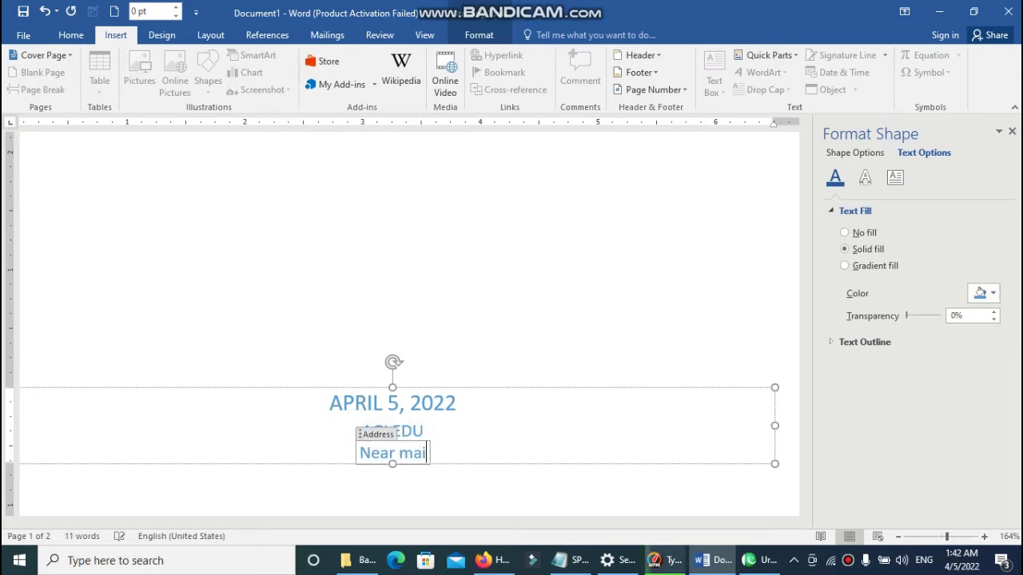
pyautogui.write('n road')
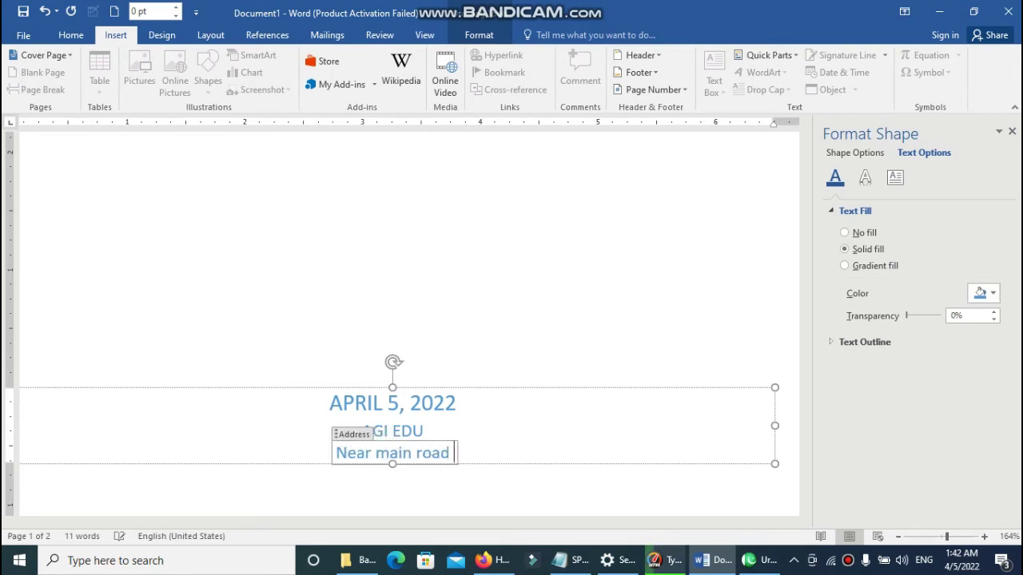
pyautogui.write(' high s')
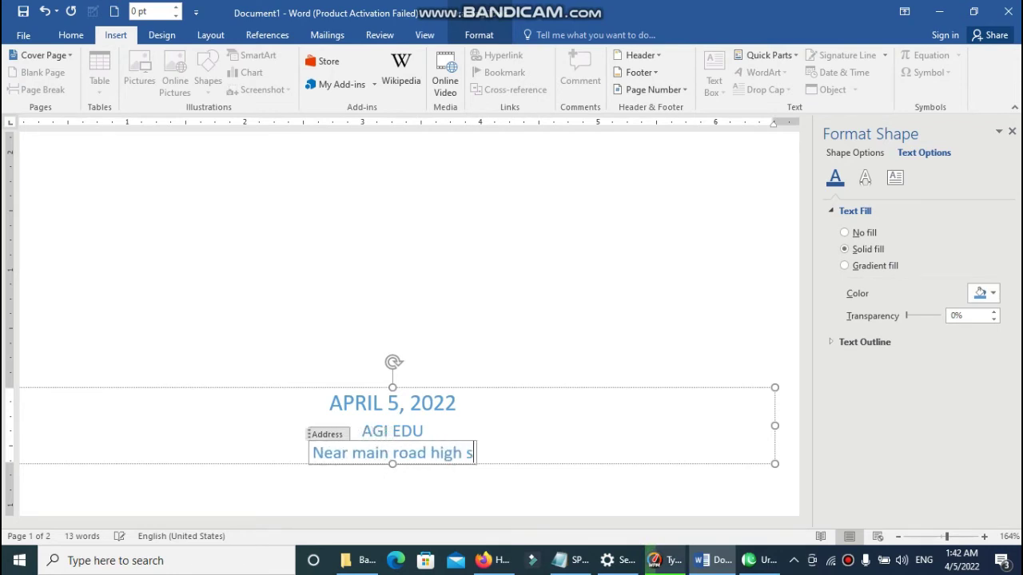
pyautogui.write('chool m')
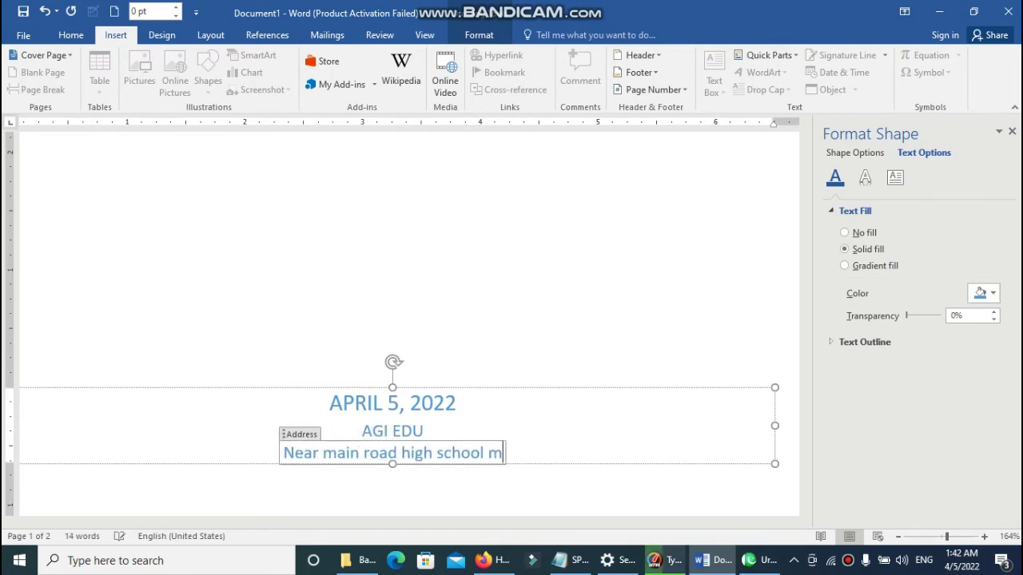
pyautogui.write('ultan')
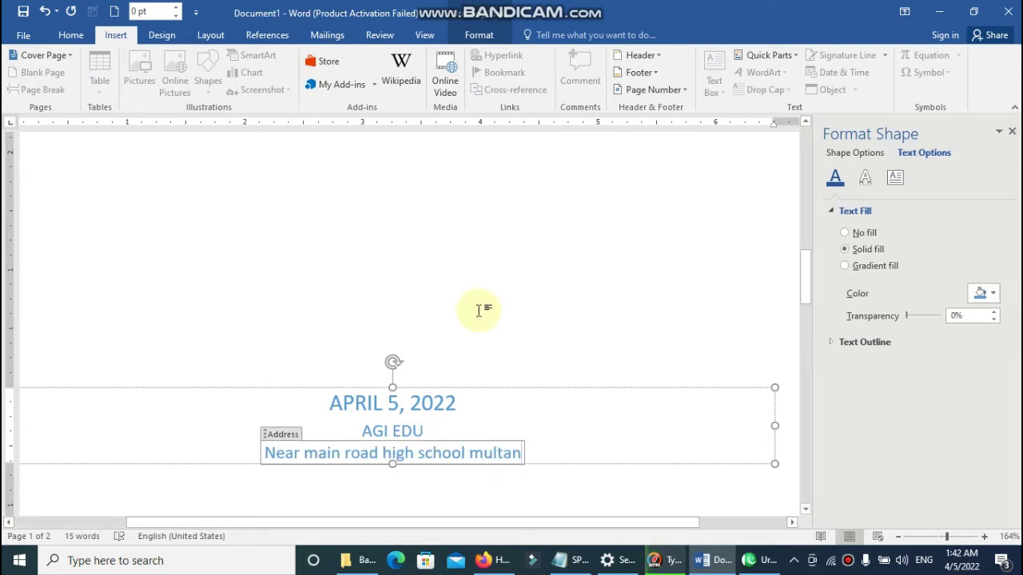
pyautogui.click(478, 310)
pyautogui.scroll(5, 487, 323)
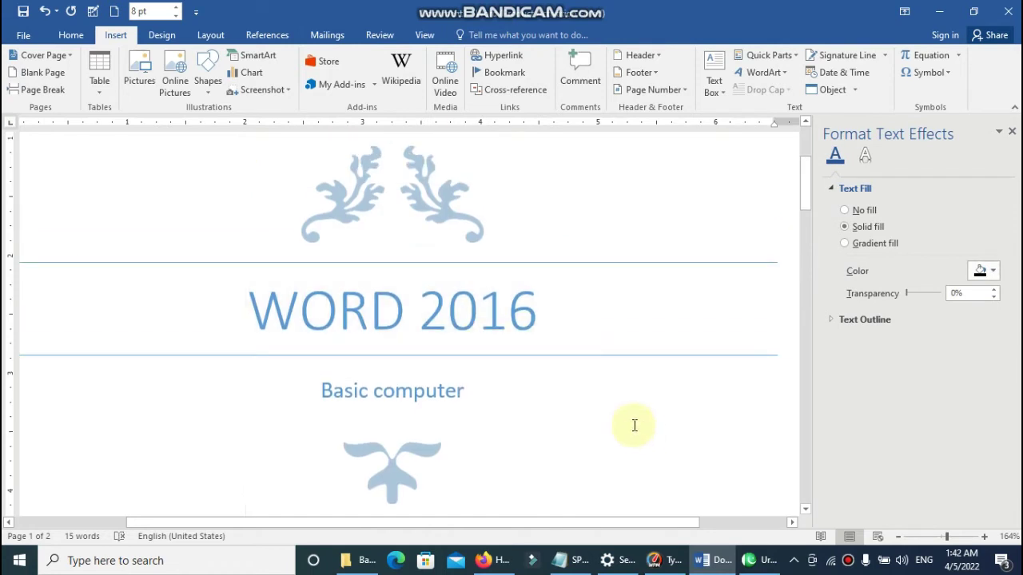
# Step: Switch to Multiple Pages view and place the cursor on page 2
pyautogui.click(425, 35)
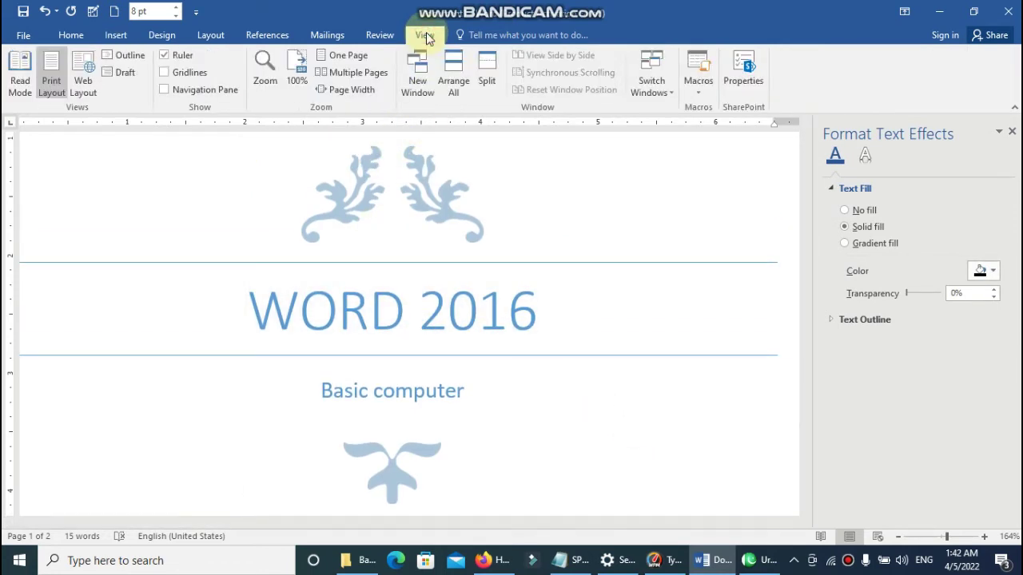
pyautogui.click(368, 72)
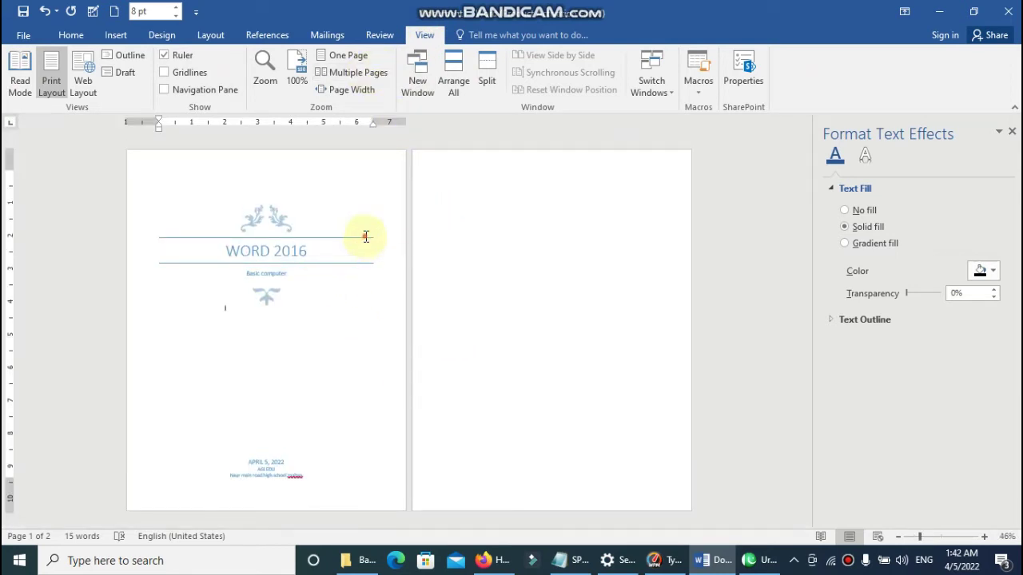
pyautogui.click(486, 247)
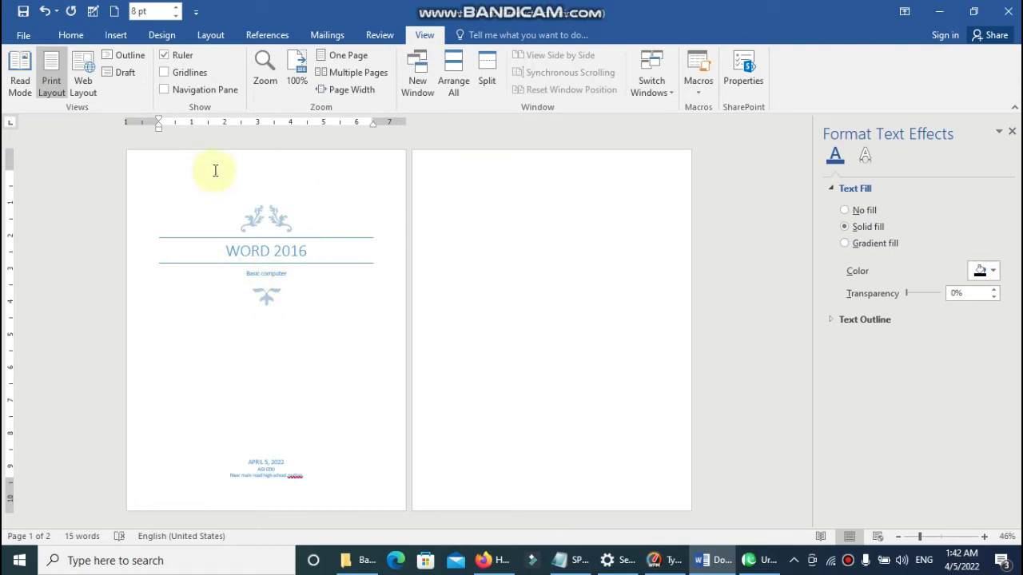
pyautogui.click(163, 37)
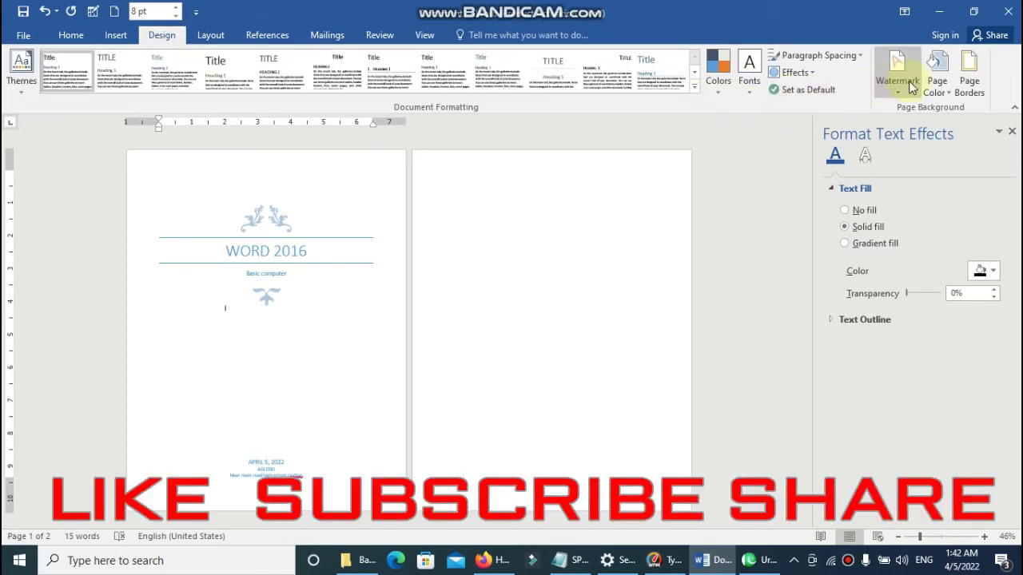
pyautogui.click(940, 89)
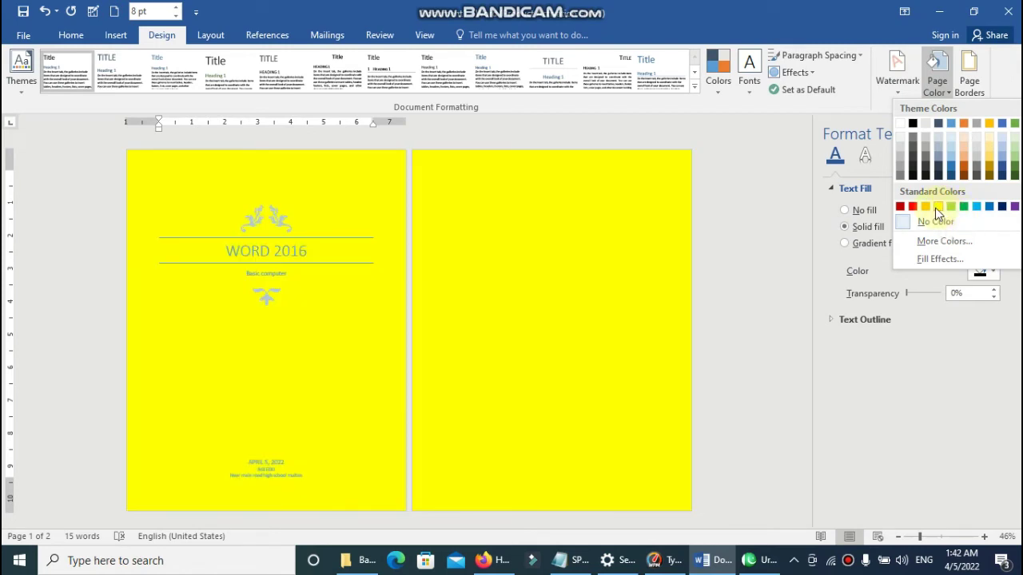
pyautogui.click(939, 206)
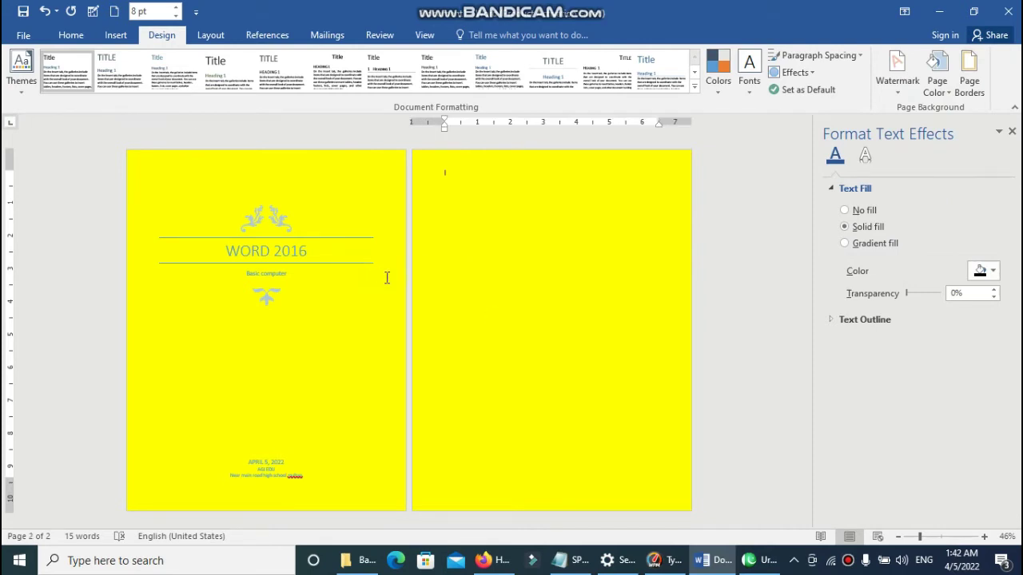
pyautogui.hotkey('ctrl', 'z')
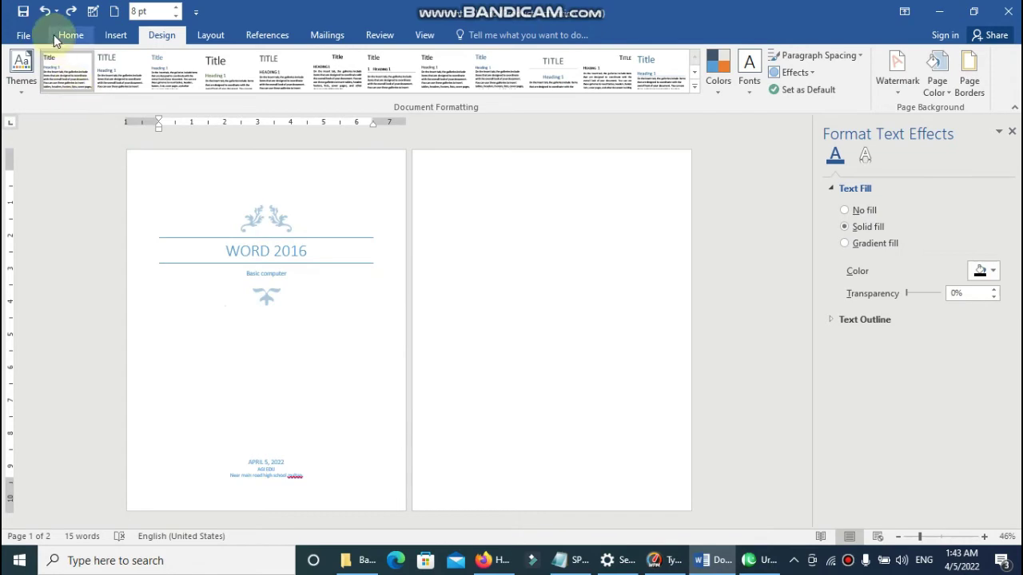
# Step: Try replacing the cover with the Banded design and click through its title
pyautogui.click(112, 35)
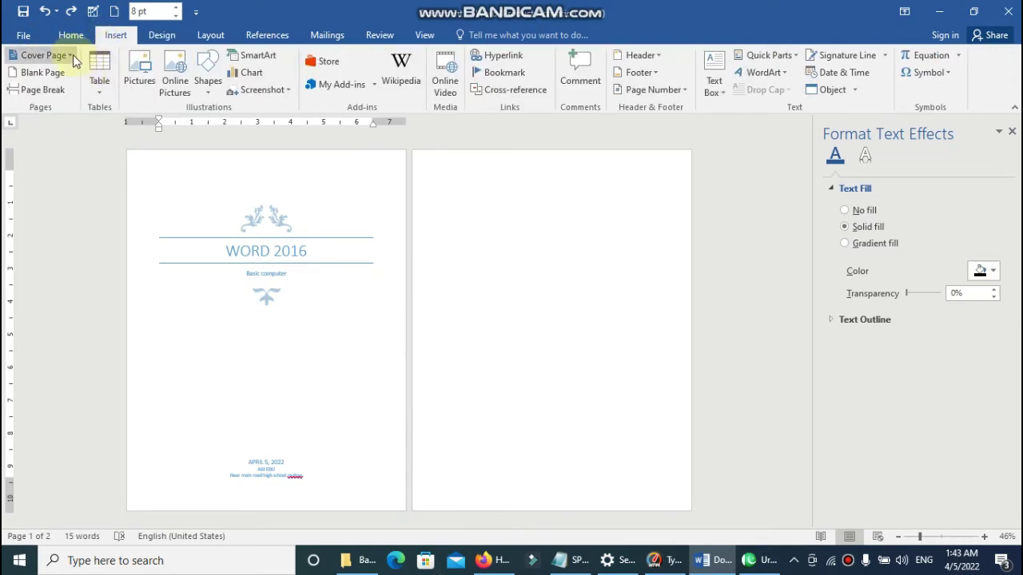
pyautogui.click(72, 56)
pyautogui.click(151, 171)
pyautogui.click(346, 381)
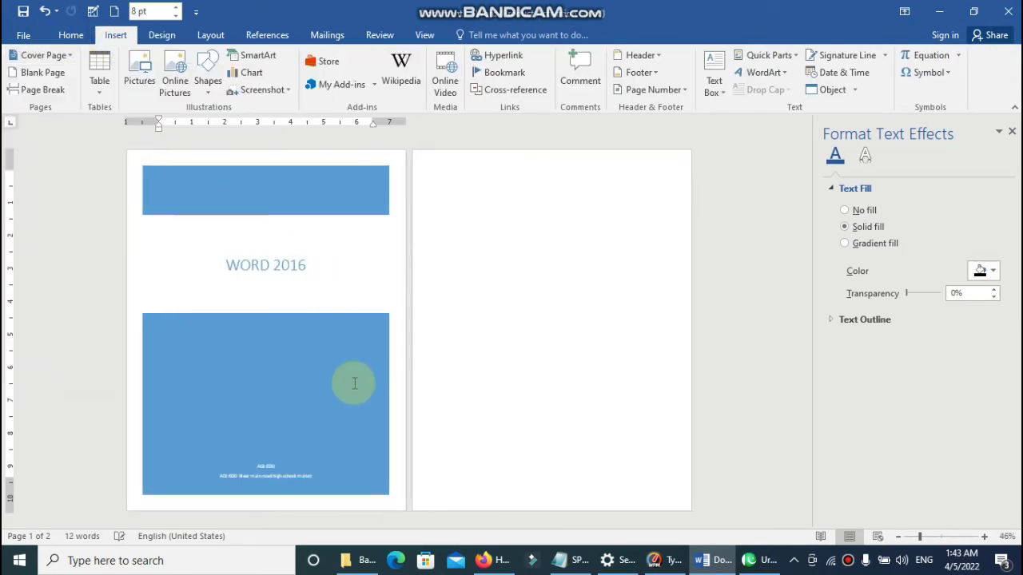
pyautogui.tripleClick(290, 271)
pyautogui.click(316, 452)
pyautogui.click(261, 485)
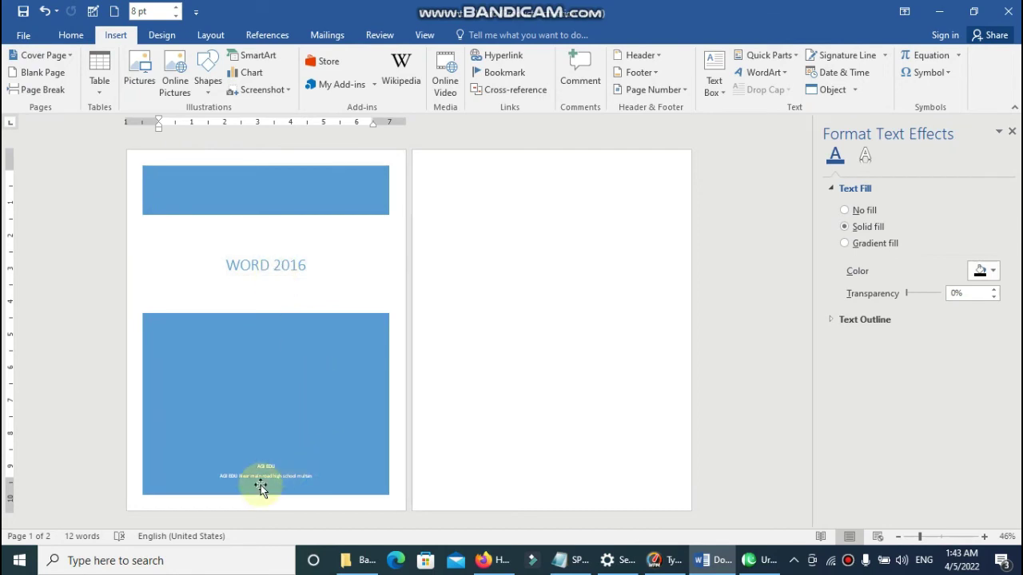
pyautogui.click(532, 220)
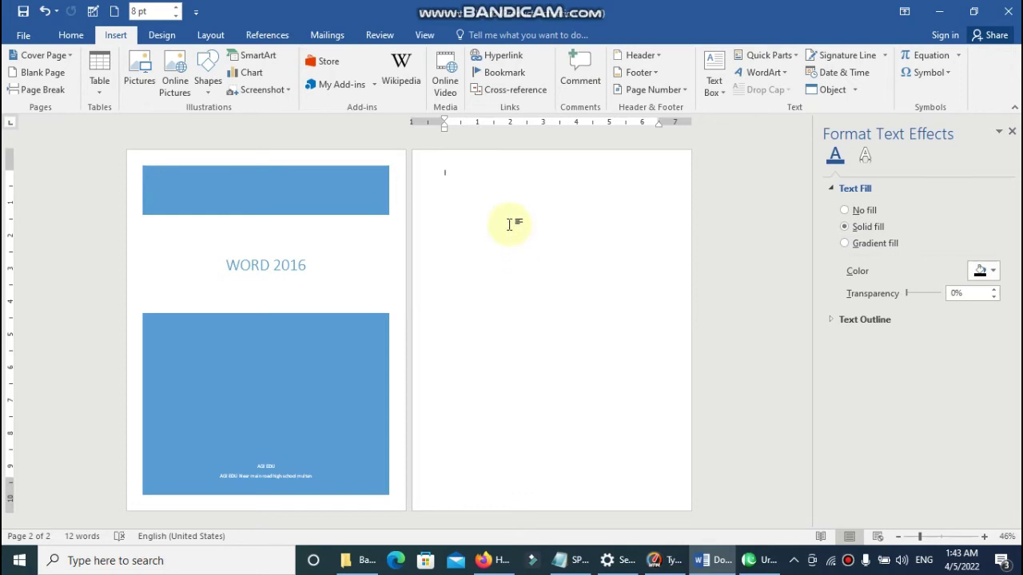
# Step: Undo back to the Filigree cover, switch to One Page view, and delete the address box text
pyautogui.hotkey('ctrl', 'z')
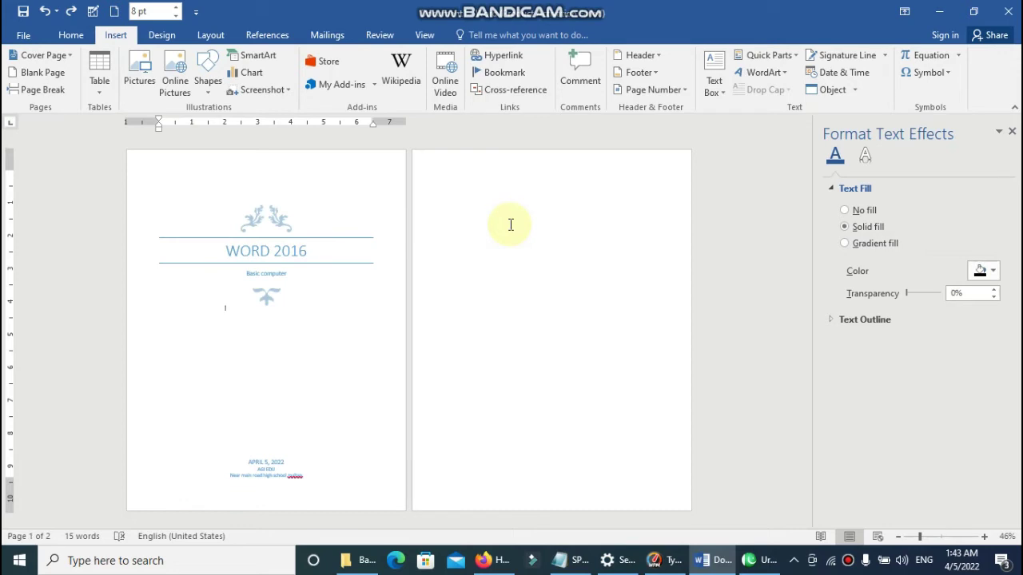
pyautogui.hotkey('ctrl', 'z')
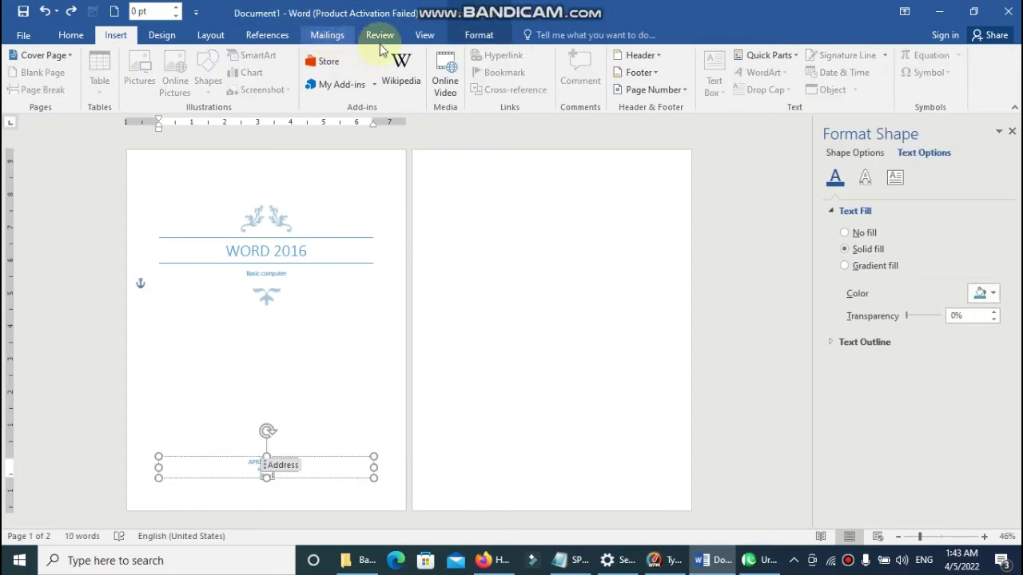
pyautogui.click(419, 40)
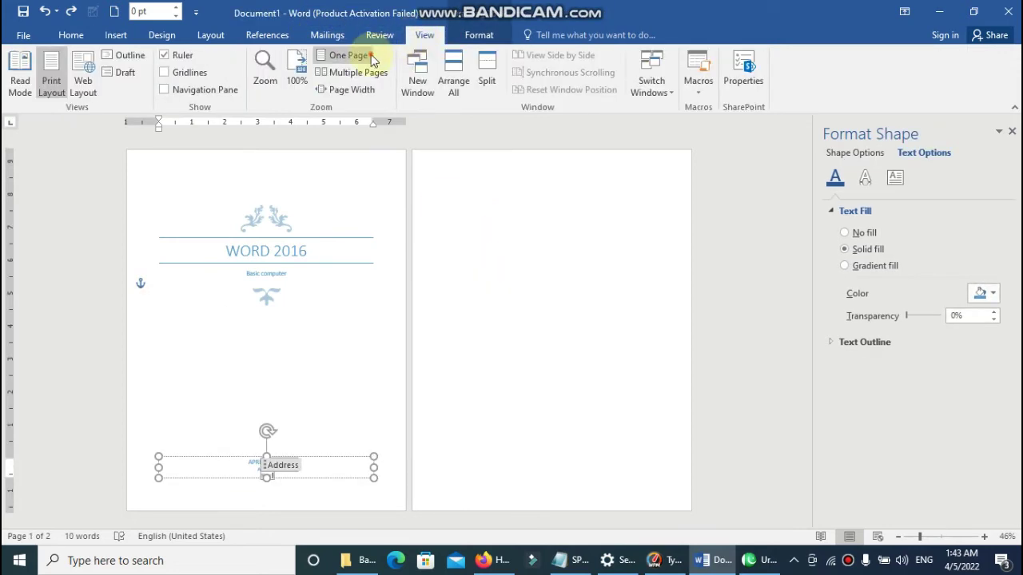
pyautogui.click(343, 55)
pyautogui.scroll(-2, 485, 310)
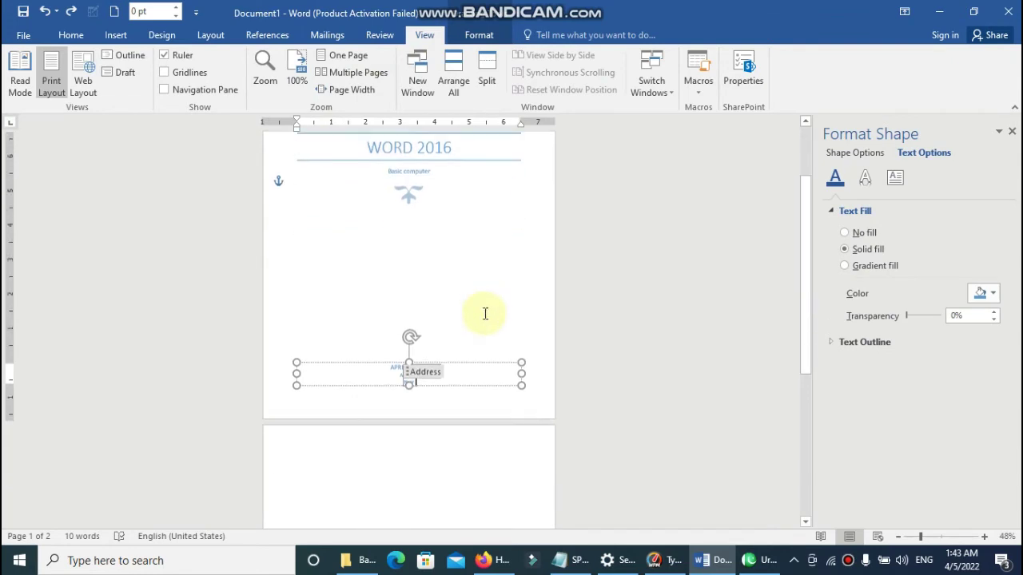
pyautogui.scroll(-2, 480, 328)
pyautogui.hotkey('ctrl', 'a')
pyautogui.press('Delete')
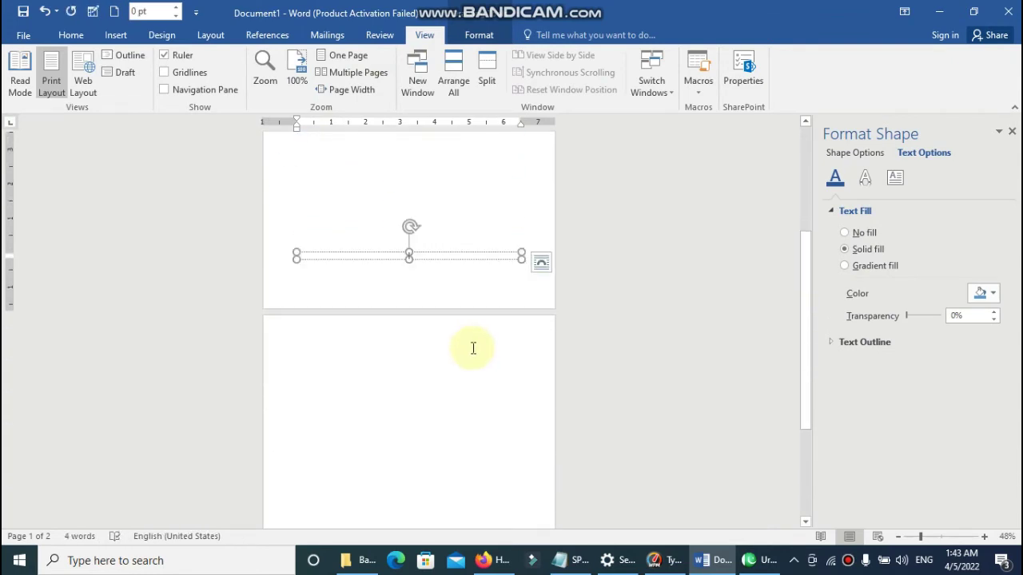
# Step: Create a new blank document from the File menu
pyautogui.click(24, 35)
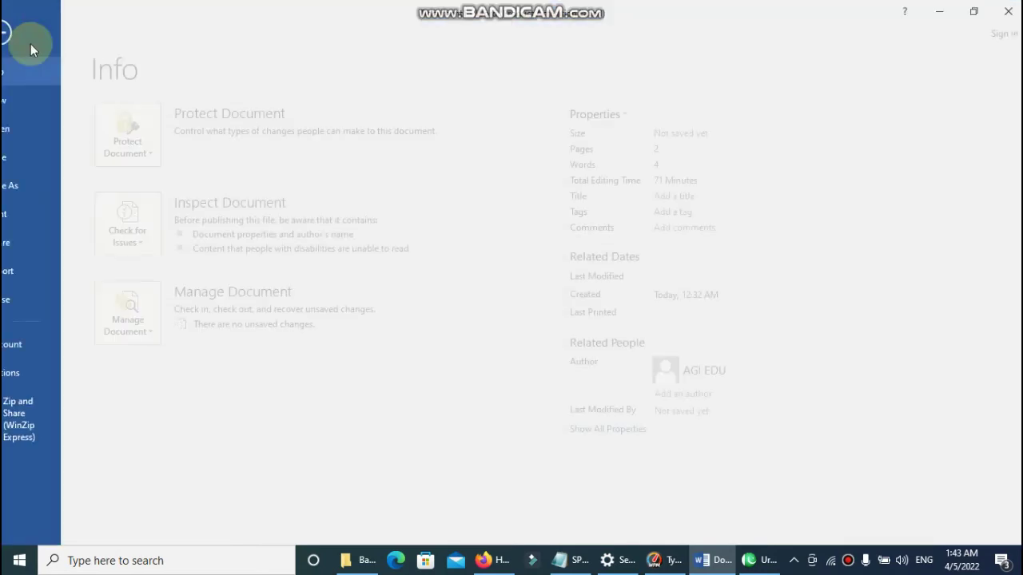
pyautogui.click(42, 97)
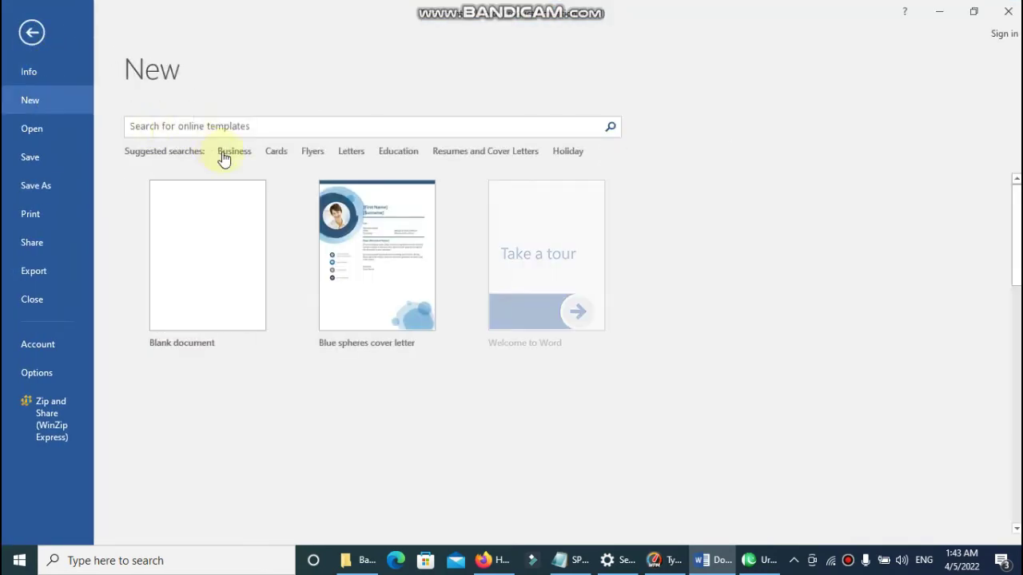
pyautogui.click(202, 217)
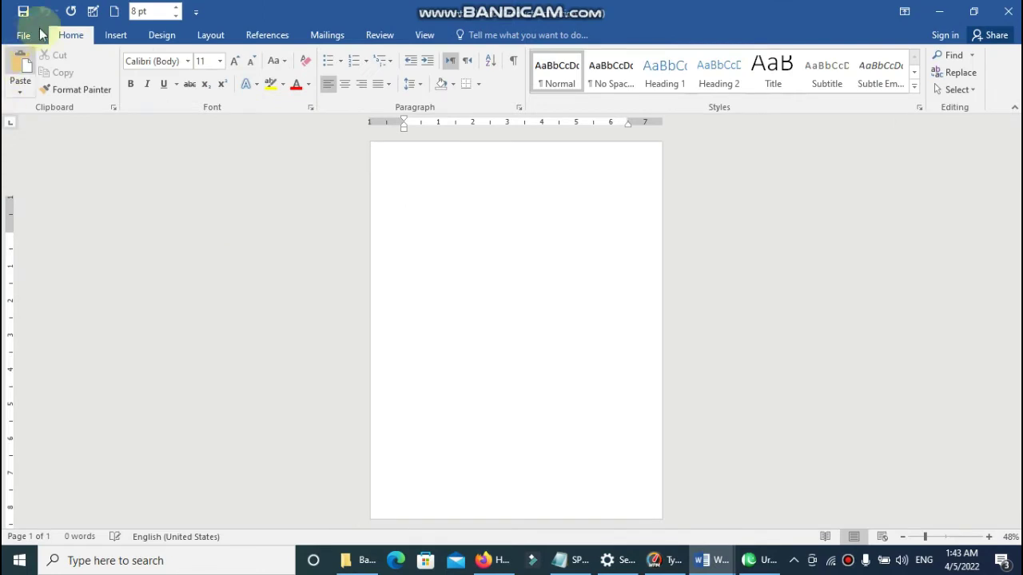
# Step: Insert a blank page, return to page 1, and zoom to about 86%
pyautogui.click(114, 36)
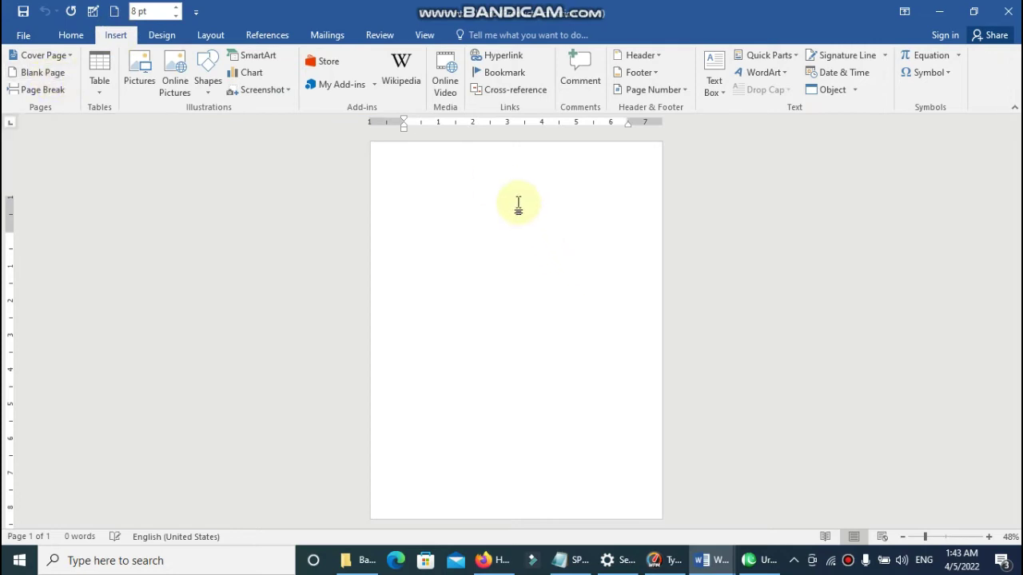
pyautogui.click(58, 79)
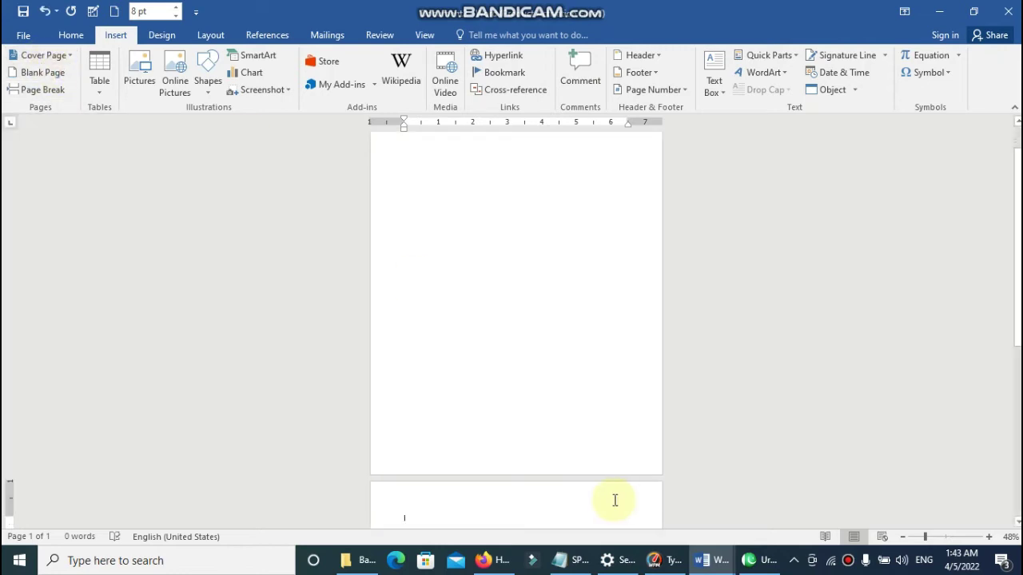
pyautogui.scroll(1, 543, 287)
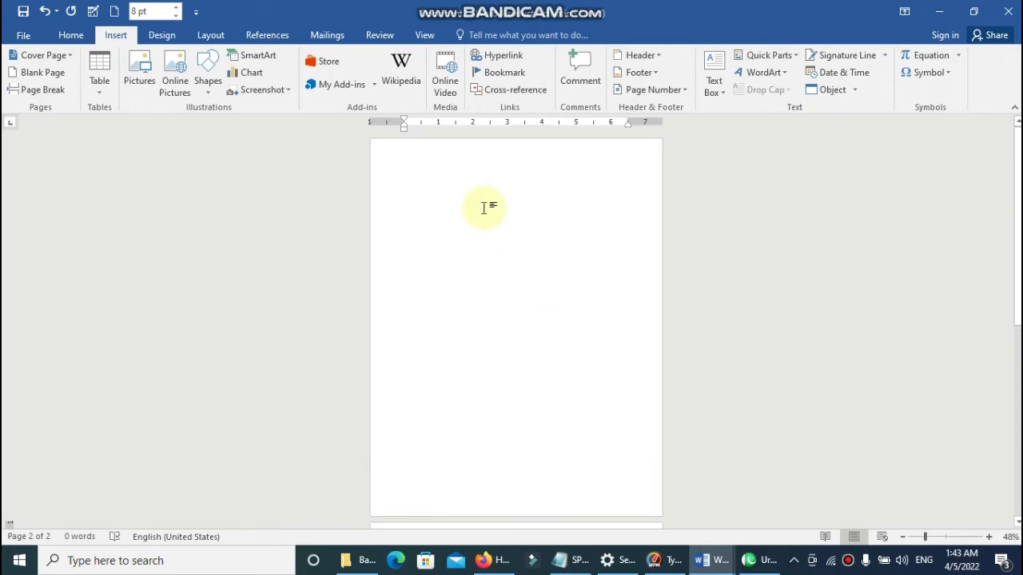
pyautogui.click(483, 207)
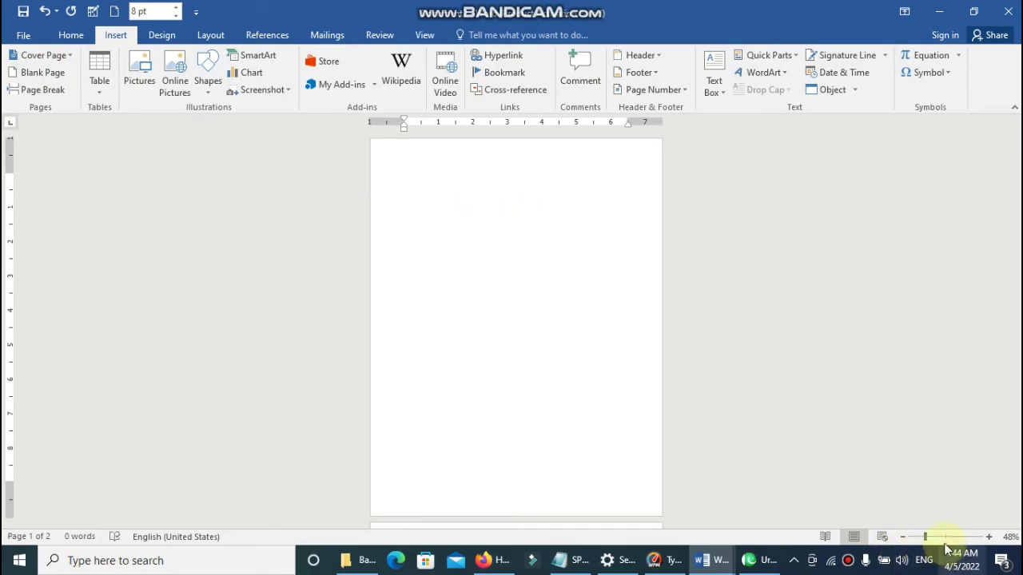
pyautogui.moveTo(924, 538); pyautogui.dragTo(939, 549)
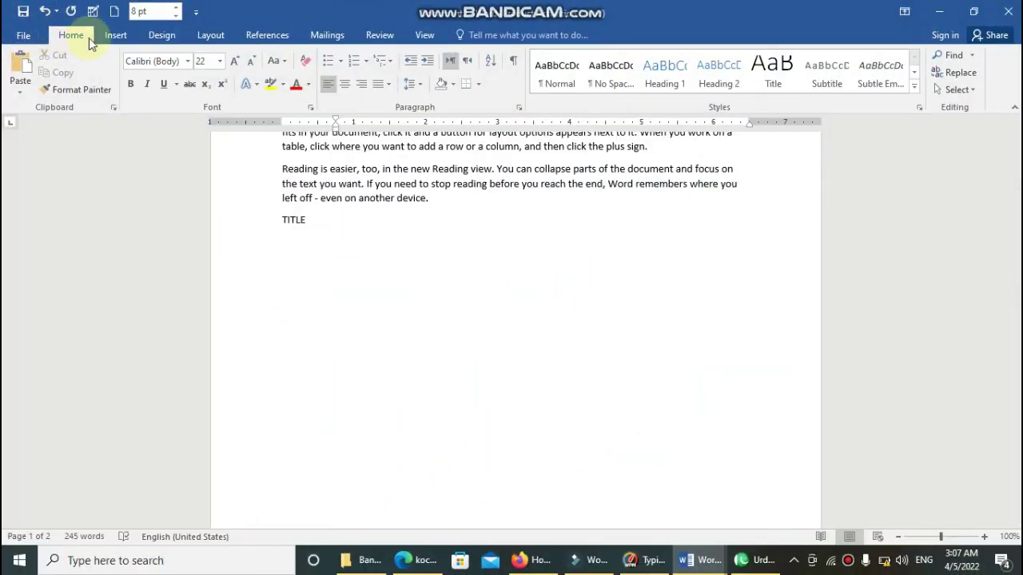
# Step: Delete all existing text and generate sample paragraphs with =RAND()
pyautogui.click(115, 35)
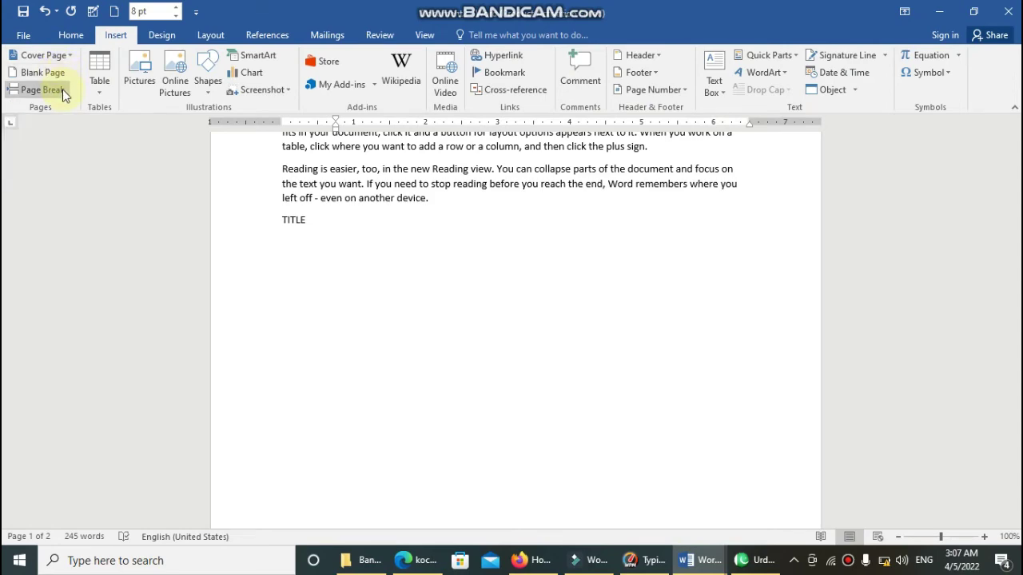
pyautogui.scroll(6, 544, 320)
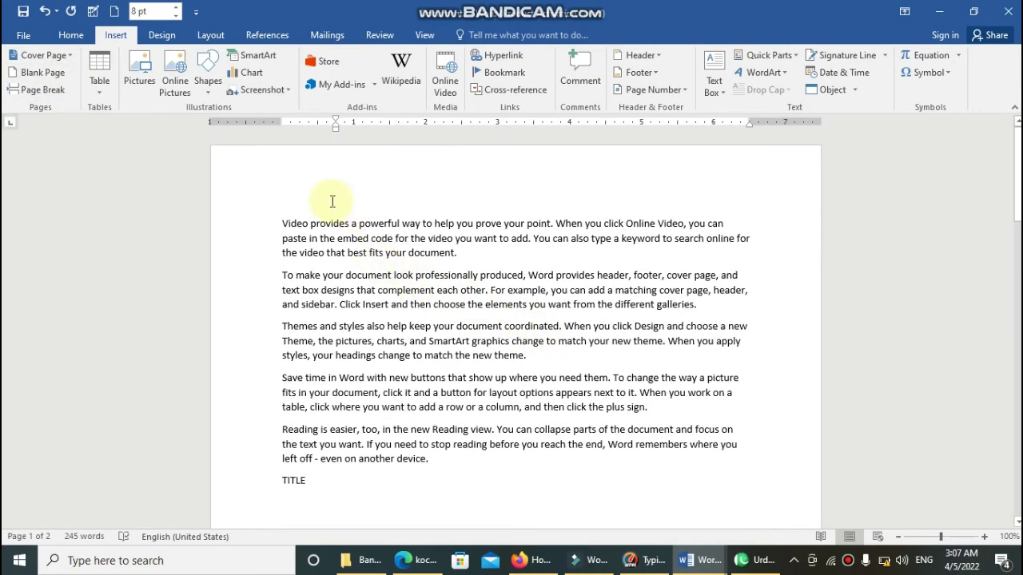
pyautogui.hotkey('ctrl', 'a')
pyautogui.press('Delete')
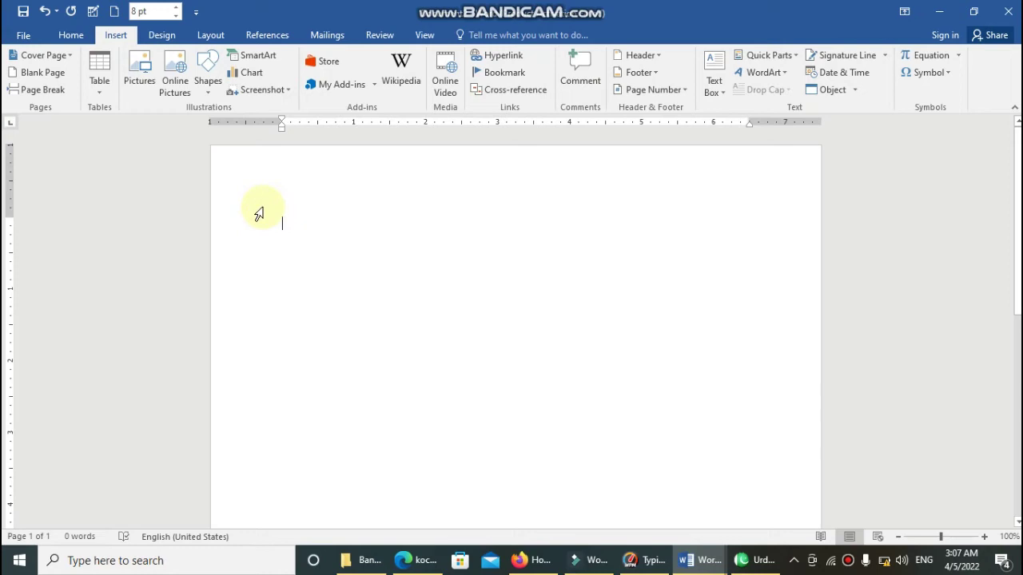
pyautogui.write('=RAND')
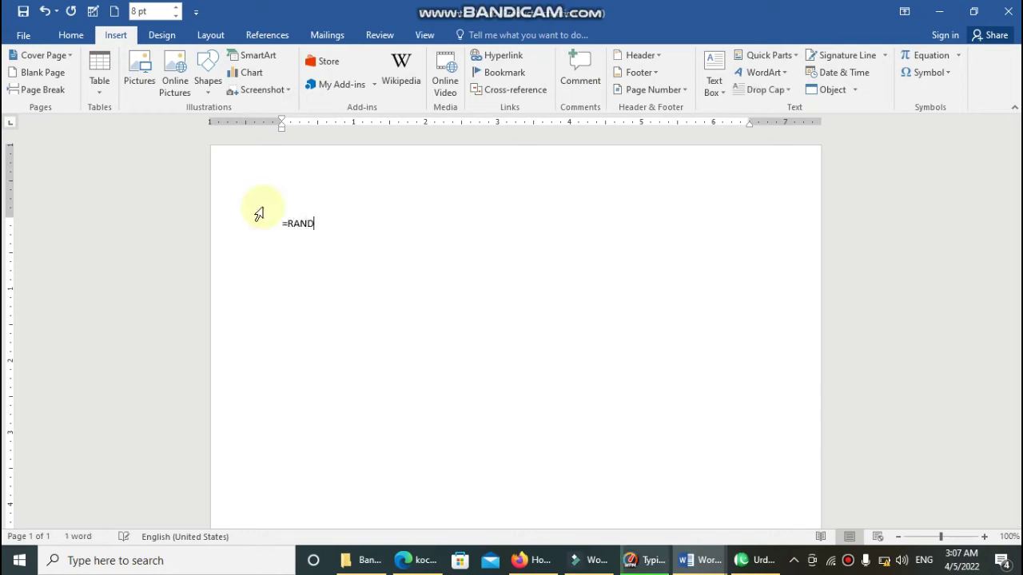
pyautogui.write('()')
pyautogui.press('Return')
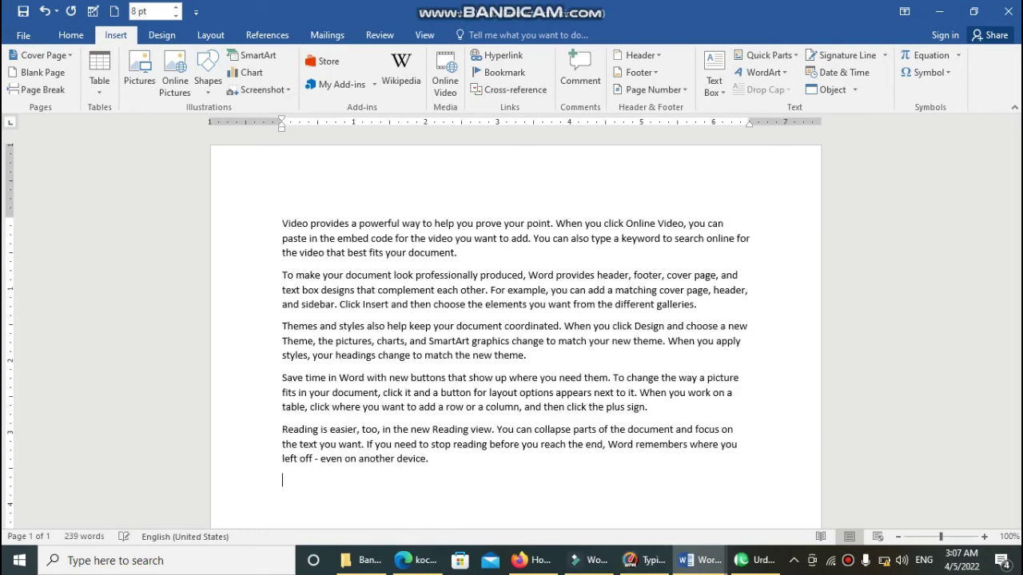
# Step: Make the first line bold and enlarged, then split it onto its own line before "paste"
pyautogui.moveTo(279, 223); pyautogui.dragTo(742, 225)
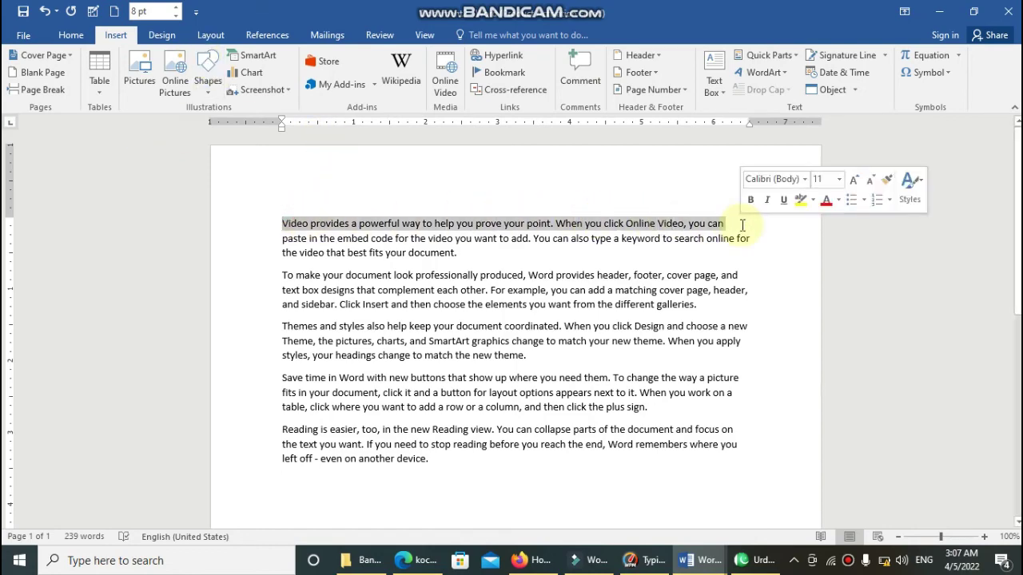
pyautogui.hotkey('ctrl', 'b')
pyautogui.hotkey('ctrl', 'shift', '.')
pyautogui.hotkey('ctrl', 'shift', '.')
pyautogui.hotkey('ctrl', 'shift', '.')
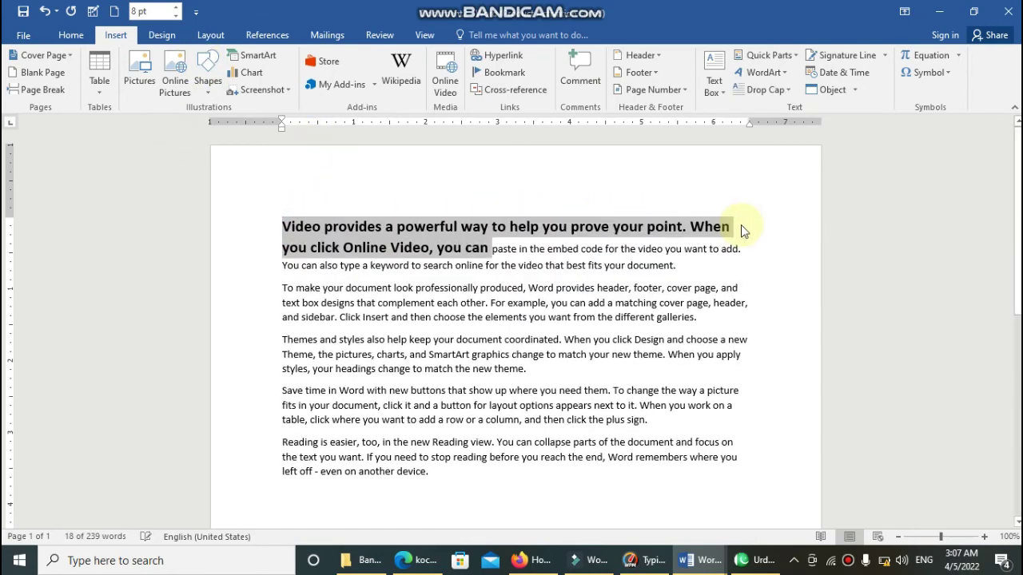
pyautogui.hotkey('ctrl', 'shift', '.')
pyautogui.hotkey('ctrl', 'shift', '.')
pyautogui.hotkey('ctrl', 'shift', '.')
pyautogui.click(743, 226)
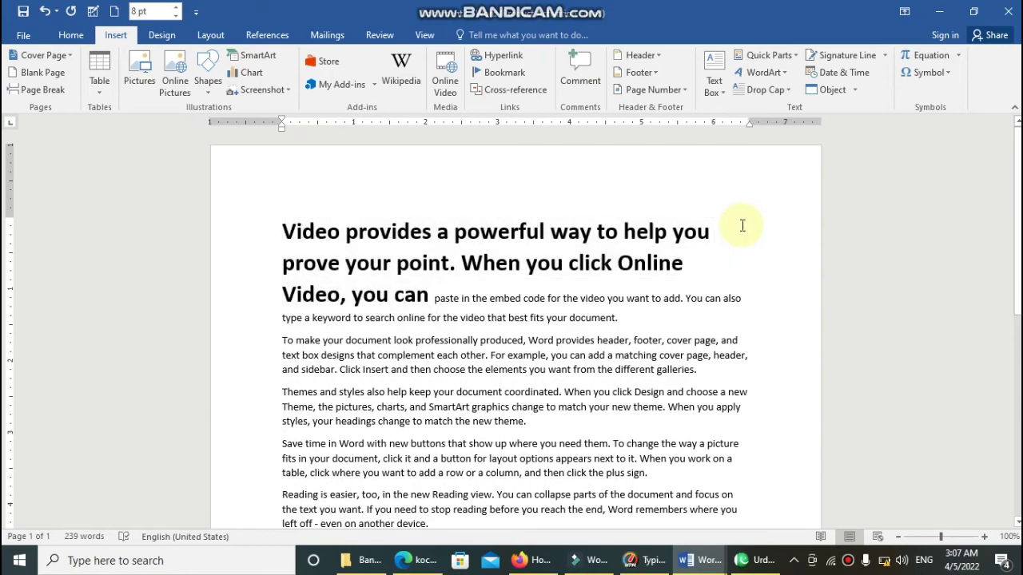
pyautogui.press('Return')
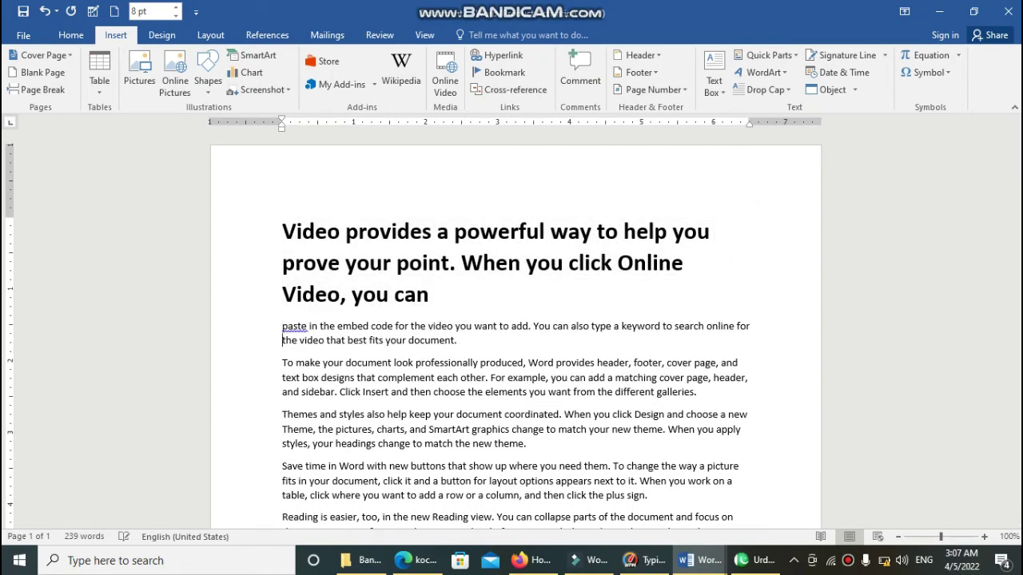
pyautogui.scroll(-5, 743, 287)
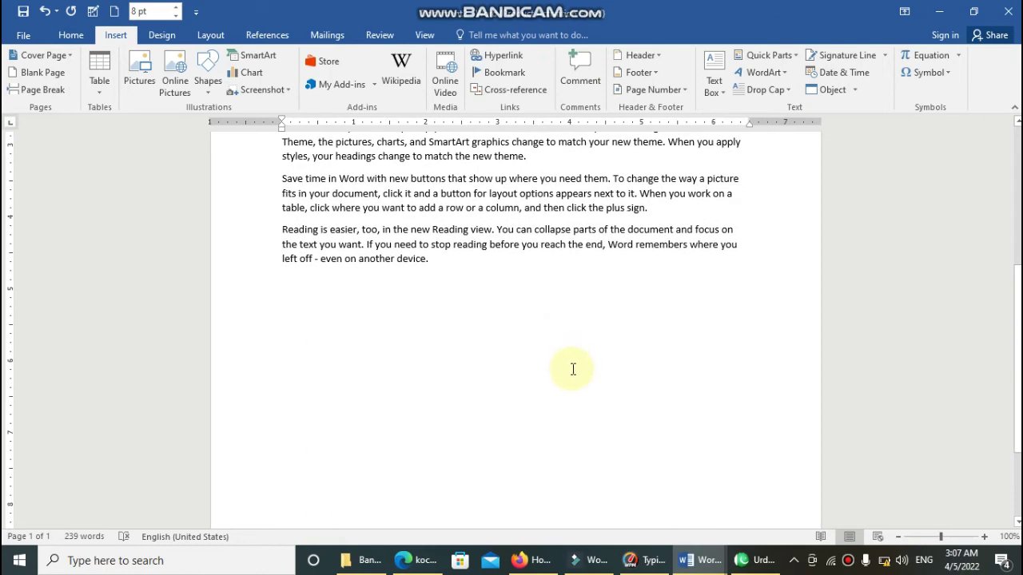
pyautogui.scroll(-3, 630, 395)
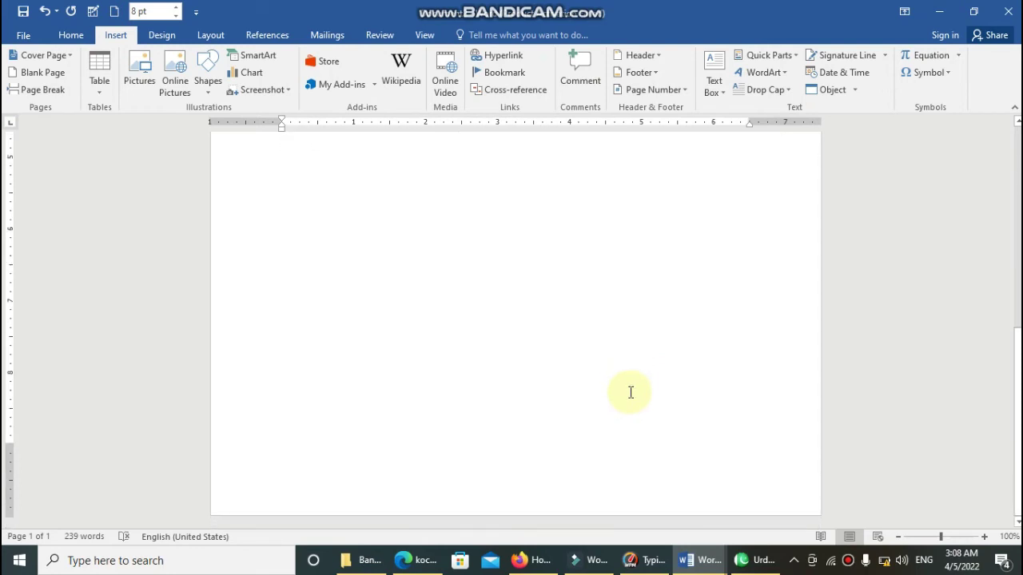
pyautogui.scroll(3, 629, 392)
# Step: Add a page break after the text, type a centred 'DETAIL OF THE ALL STUDENTS' heading, and left-align the next line
pyautogui.click(508, 365)
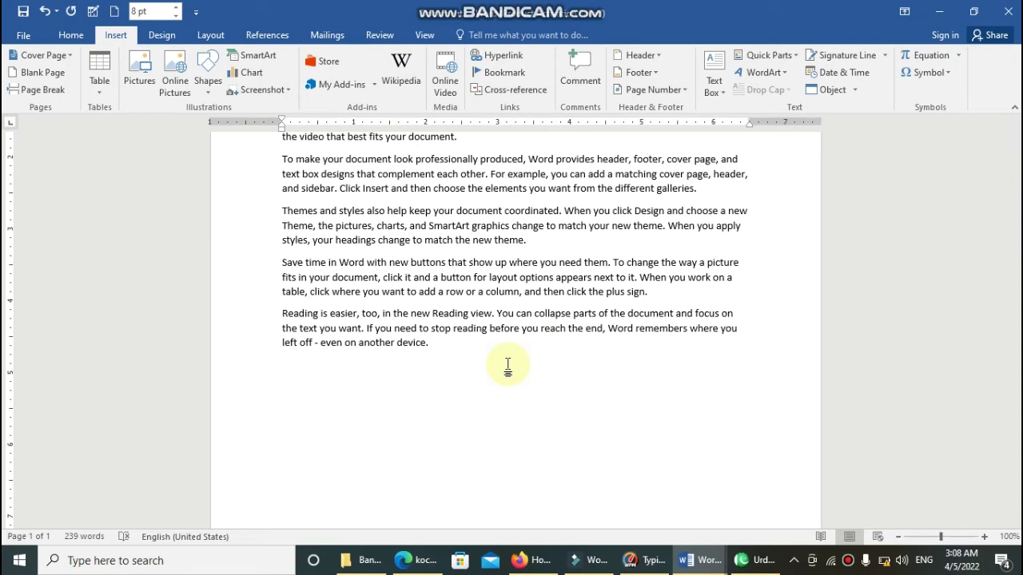
pyautogui.click(48, 72)
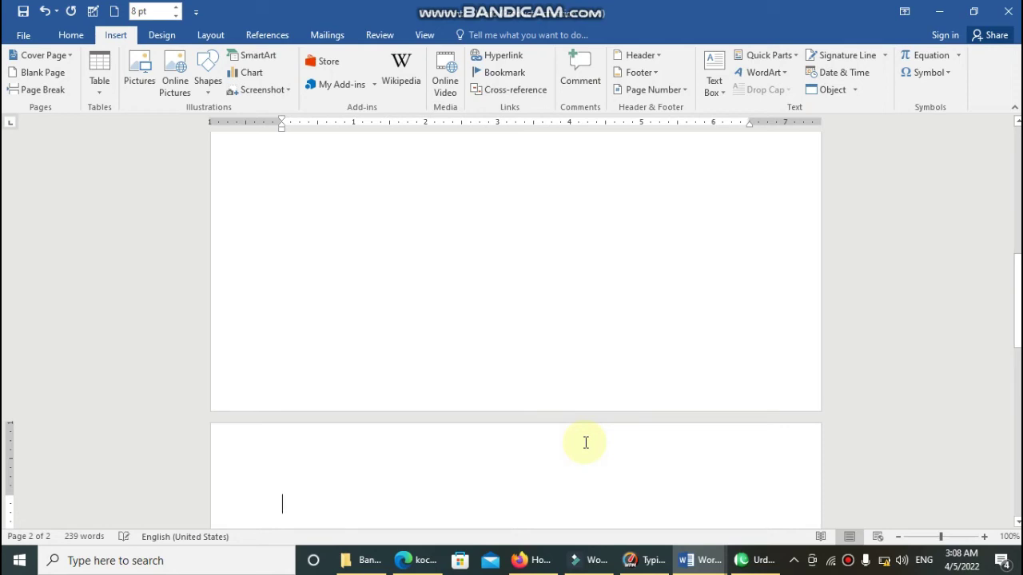
pyautogui.write('DETAIL OF THE')
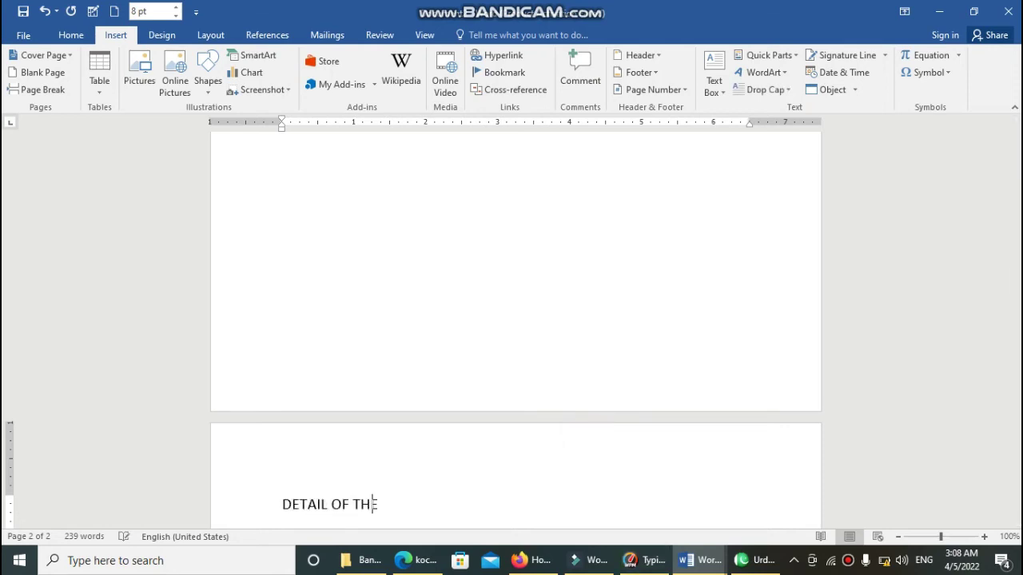
pyautogui.write(' ALL STUD')
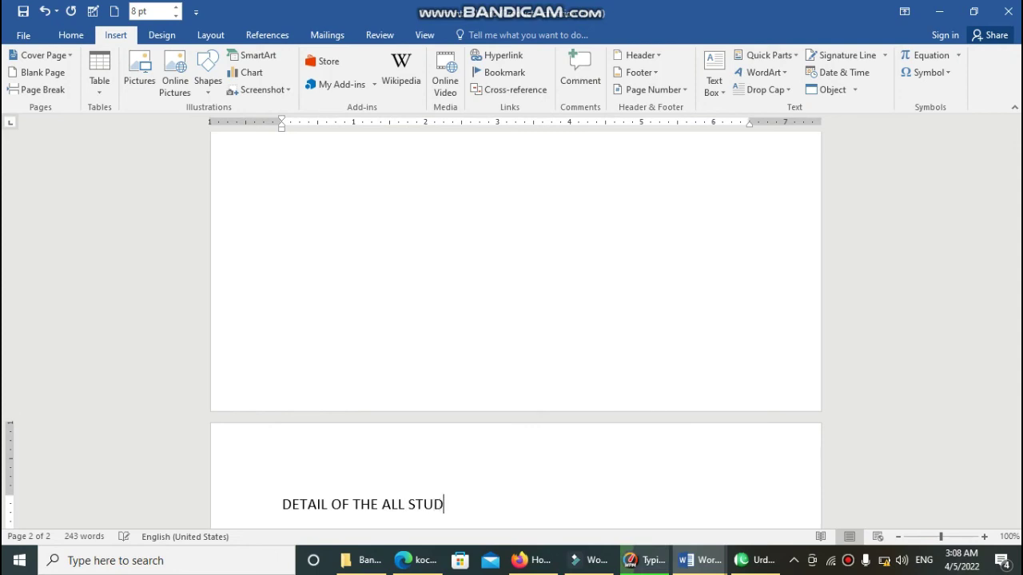
pyautogui.write('EN')
pyautogui.press('BackSpace')
pyautogui.write('EN')
pyautogui.write('TS')
pyautogui.hotkey('ctrl', 'e')
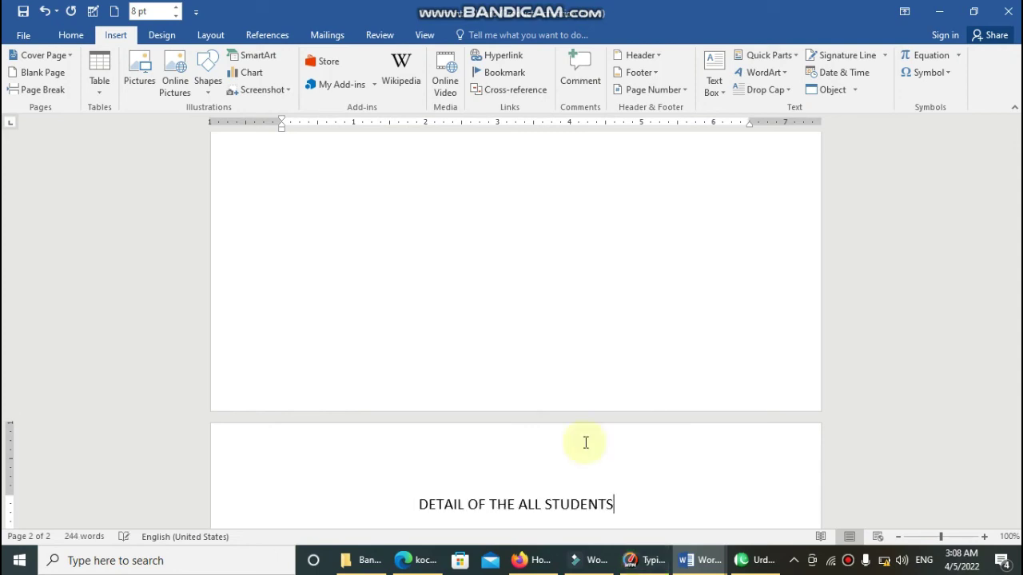
pyautogui.press('Return')
pyautogui.hotkey('ctrl', 'l')
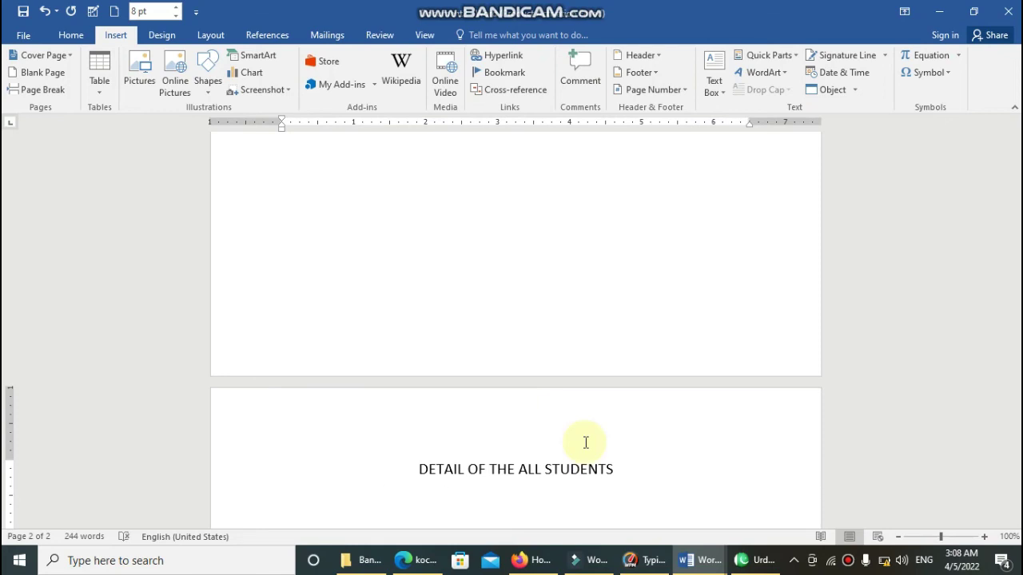
pyautogui.scroll(-3, 587, 460)
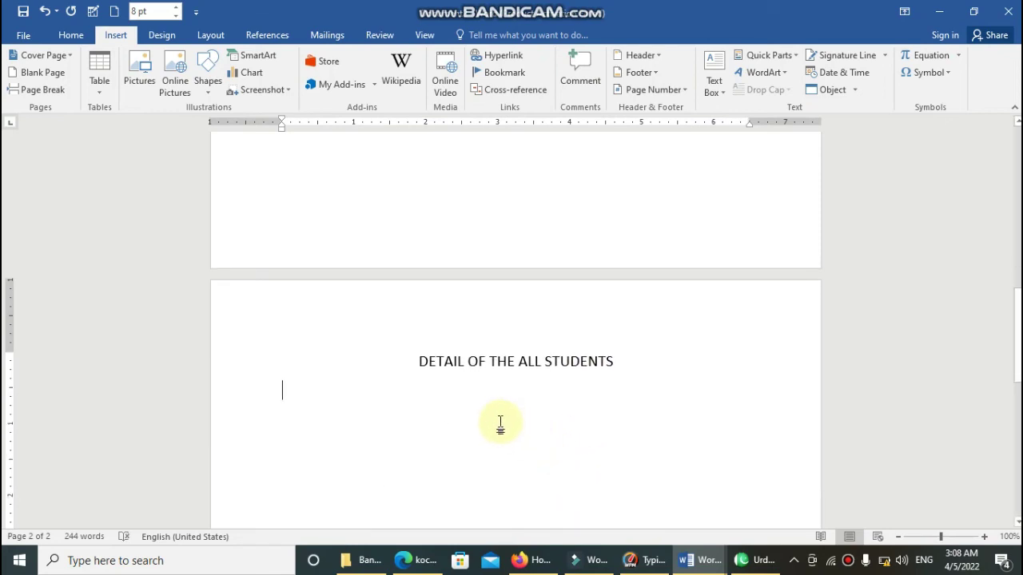
# Step: Insert a page break after the DETAIL OF THE ALL STUDENTS heading with Ctrl+Enter
pyautogui.scroll(-1, 594, 446)
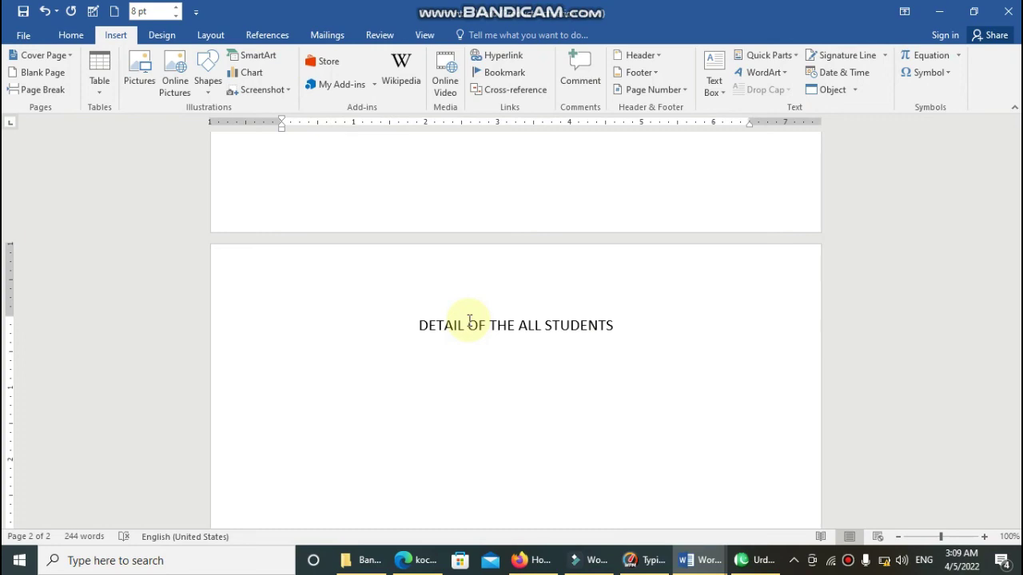
pyautogui.hotkey('ctrl', 'Return')
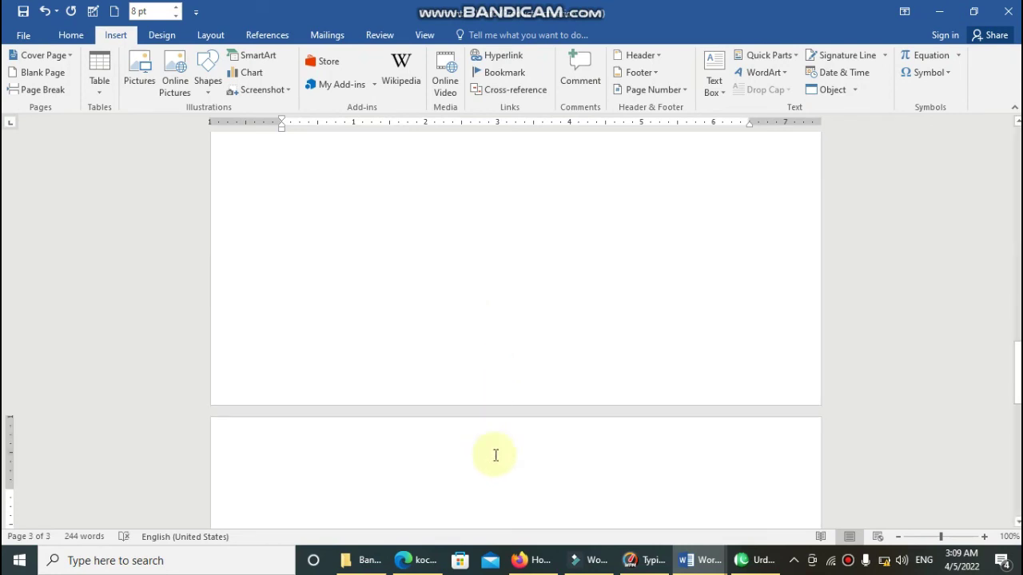
pyautogui.scroll(-5, 494, 456)
pyautogui.scroll(10, 496, 455)
pyautogui.scroll(5, 495, 447)
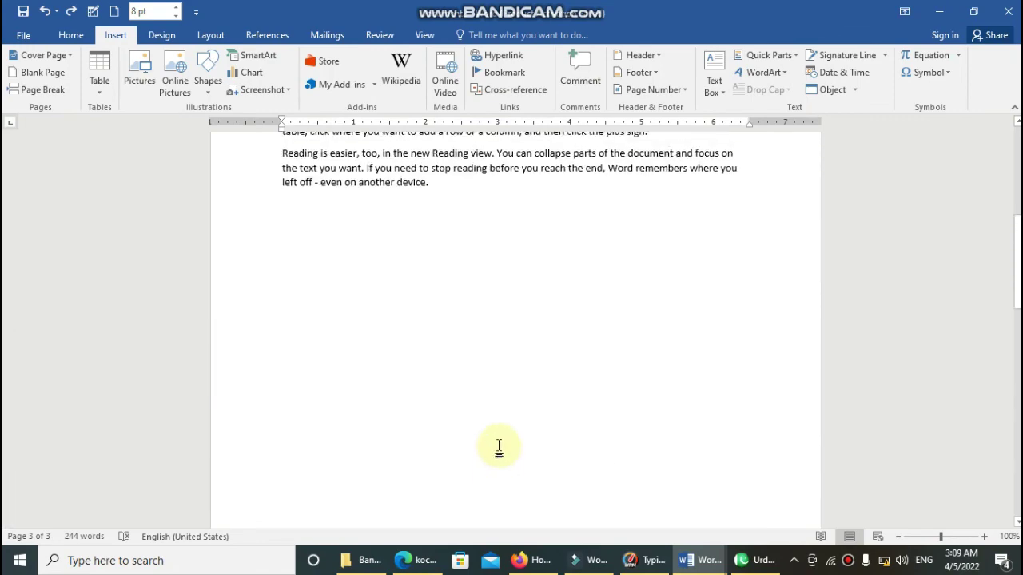
pyautogui.scroll(5, 495, 338)
pyautogui.scroll(-3, 495, 339)
pyautogui.scroll(-3, 511, 344)
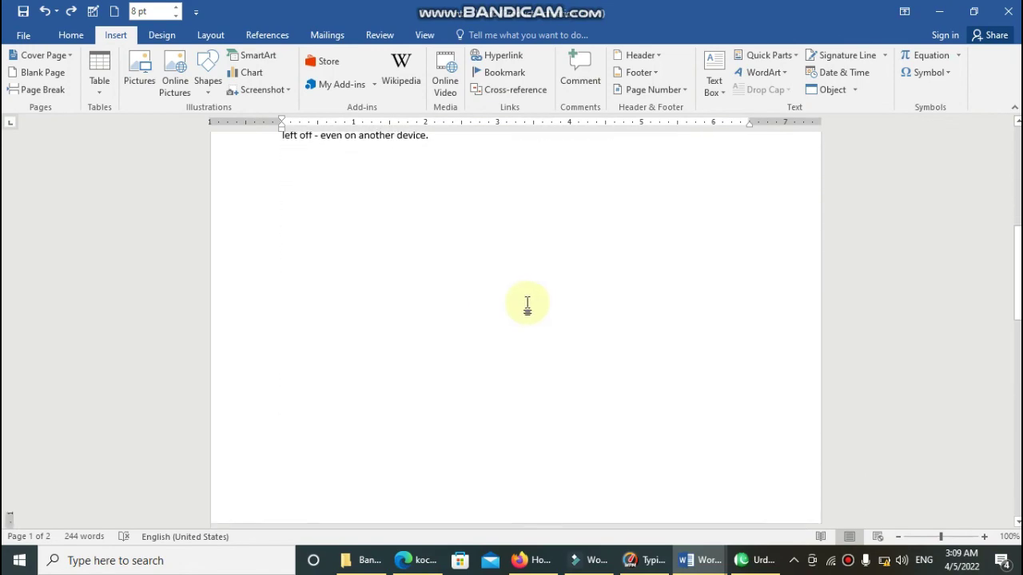
pyautogui.scroll(-3, 536, 348)
pyautogui.scroll(-3, 542, 348)
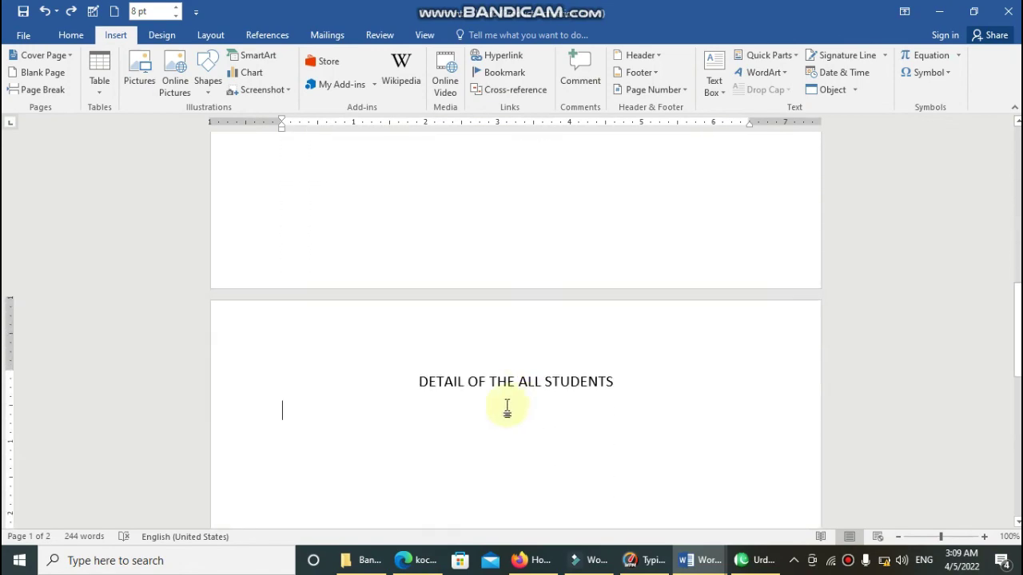
# Step: Insert a page break before the heading, pushing it onto a new page
pyautogui.click(420, 381)
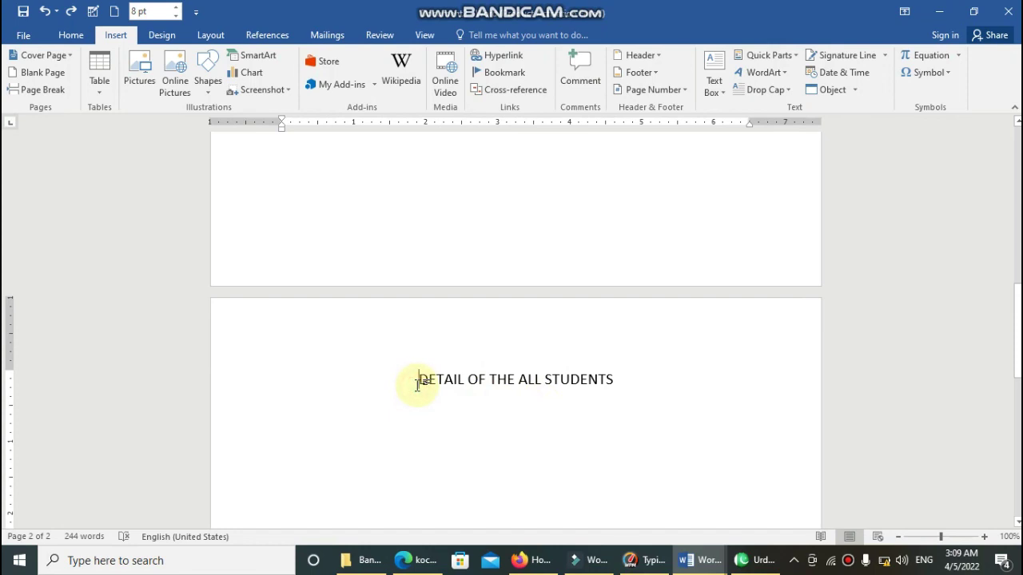
pyautogui.scroll(3, 418, 384)
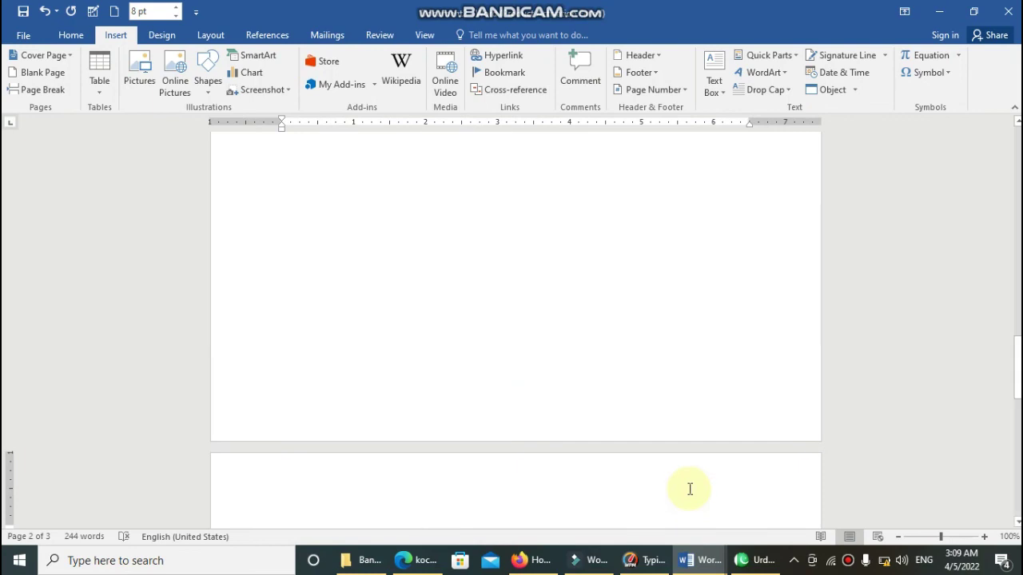
pyautogui.scroll(-3, 686, 480)
pyautogui.hotkey('ctrl', 'Return')
pyautogui.scroll(5, 684, 476)
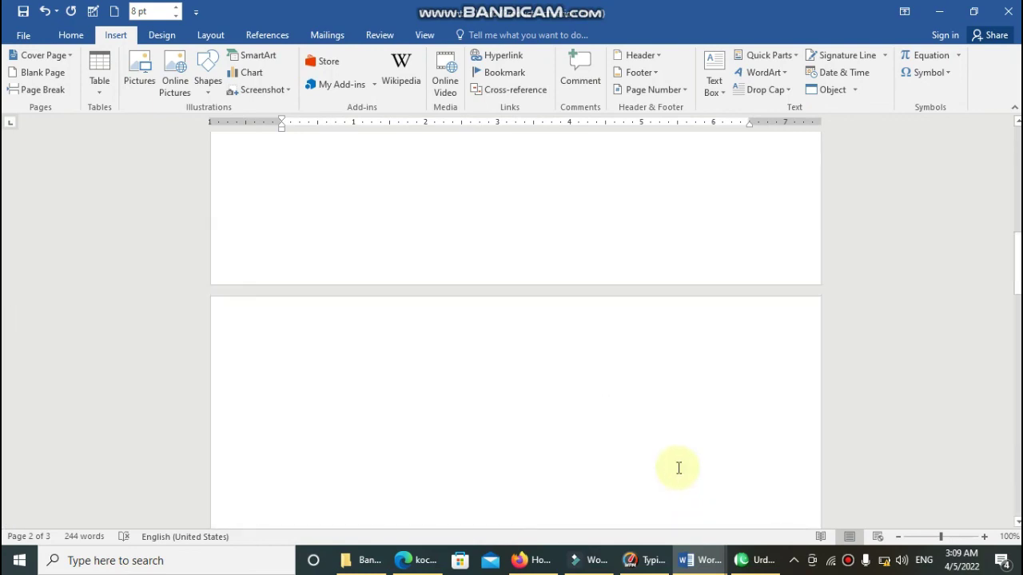
pyautogui.click(533, 445)
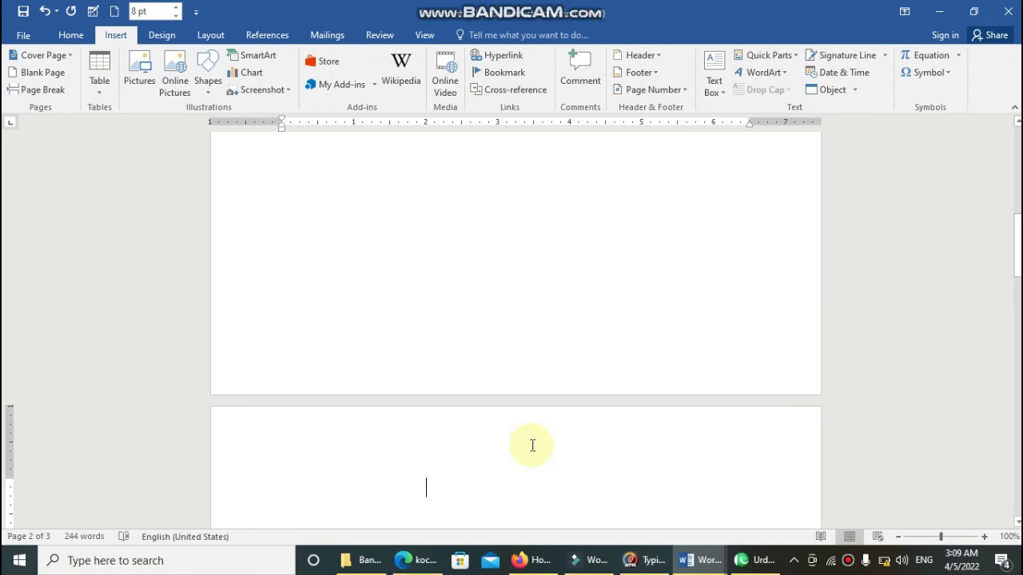
pyautogui.write('NAM')
pyautogui.hotkey('ctrl', 'z')
pyautogui.hotkey('ctrl', 'z')
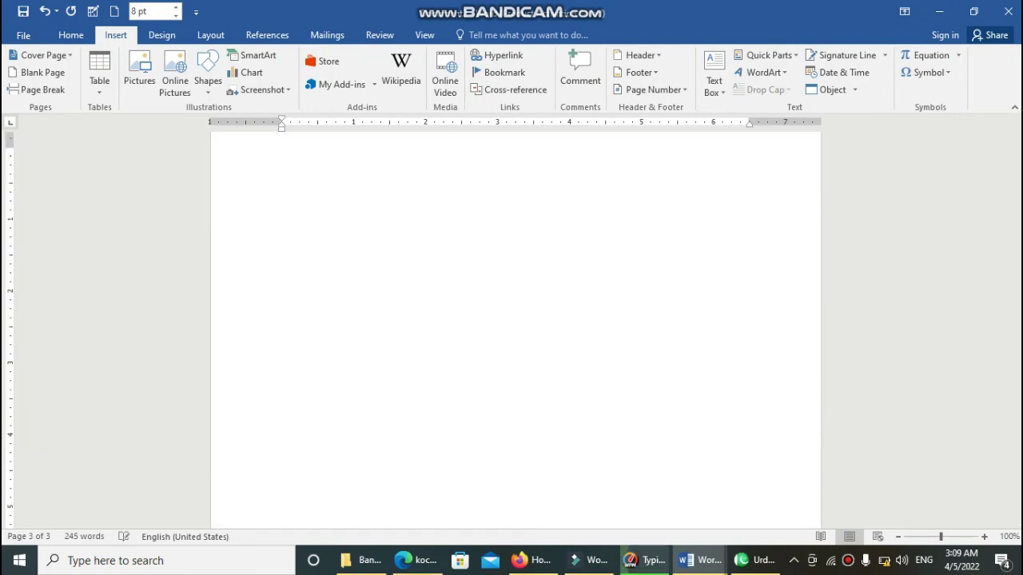
pyautogui.scroll(4, 517, 440)
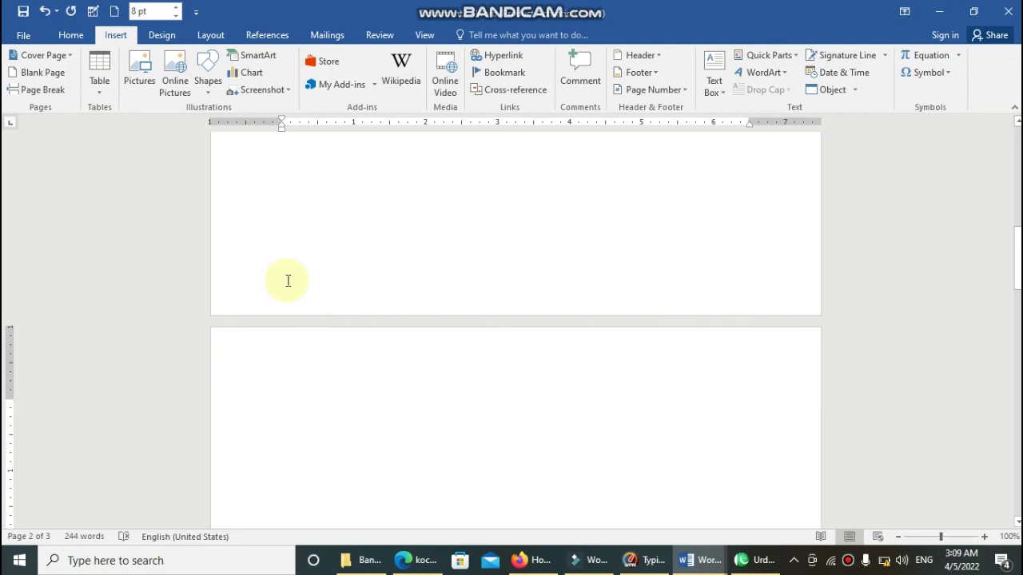
pyautogui.press('BackSpace')
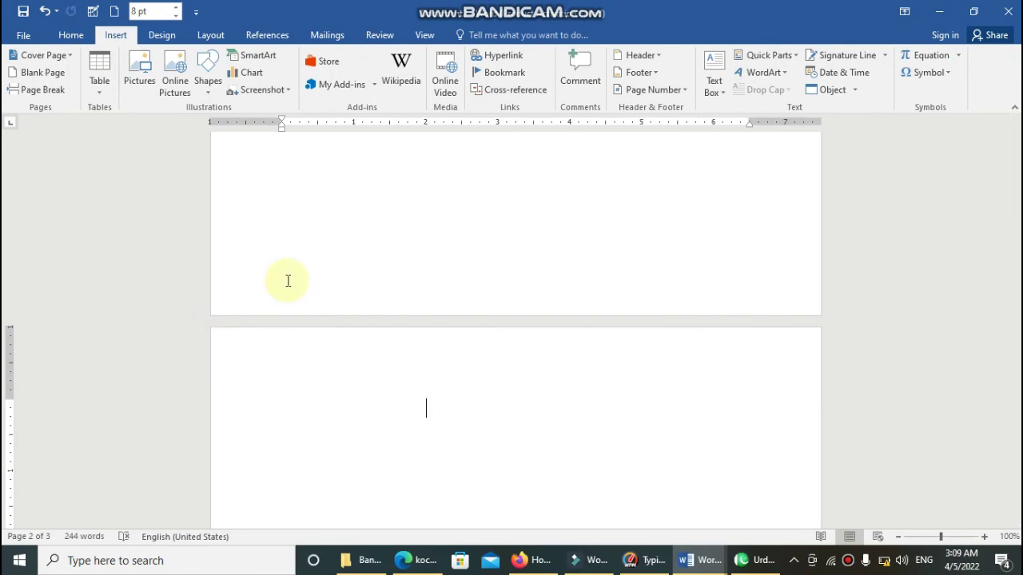